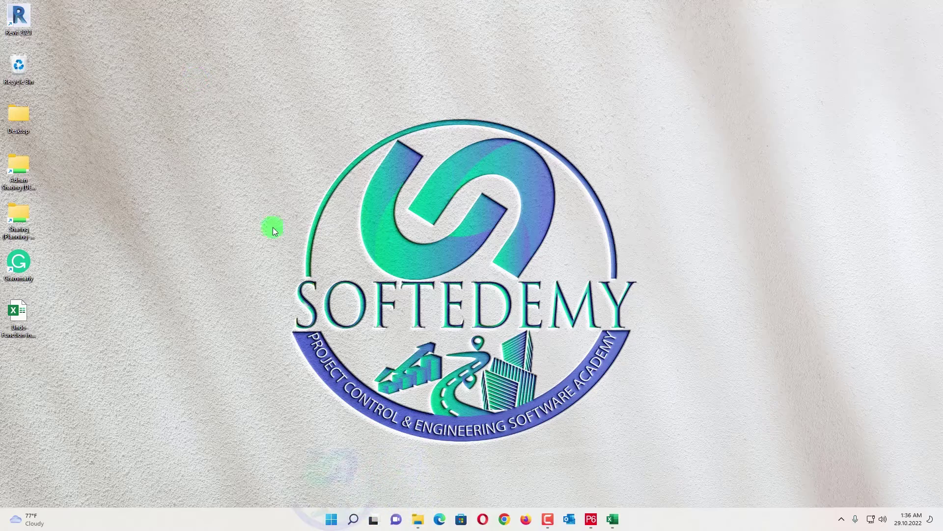
Switch to Primavera P6 and open the Edison Plaza Elderly Housing Generator project.
click(589, 519)
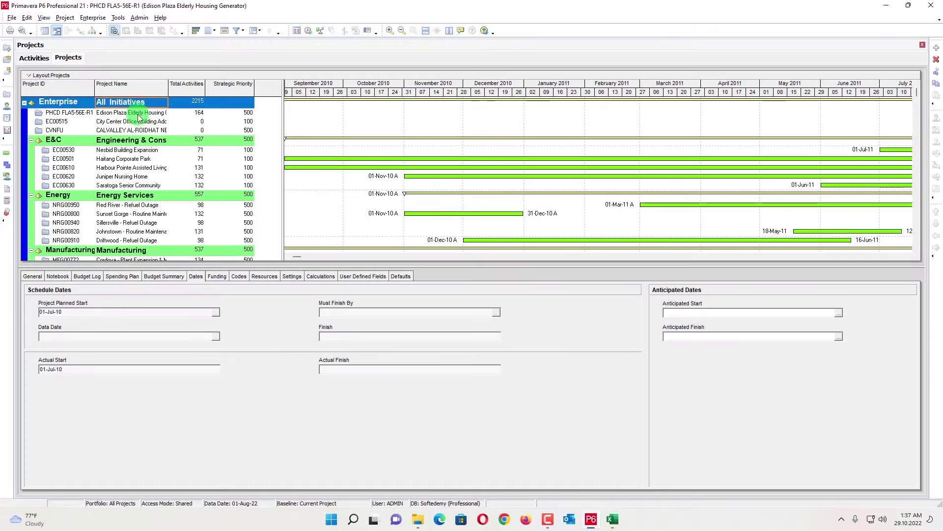
right_click(140, 118)
click(159, 118)
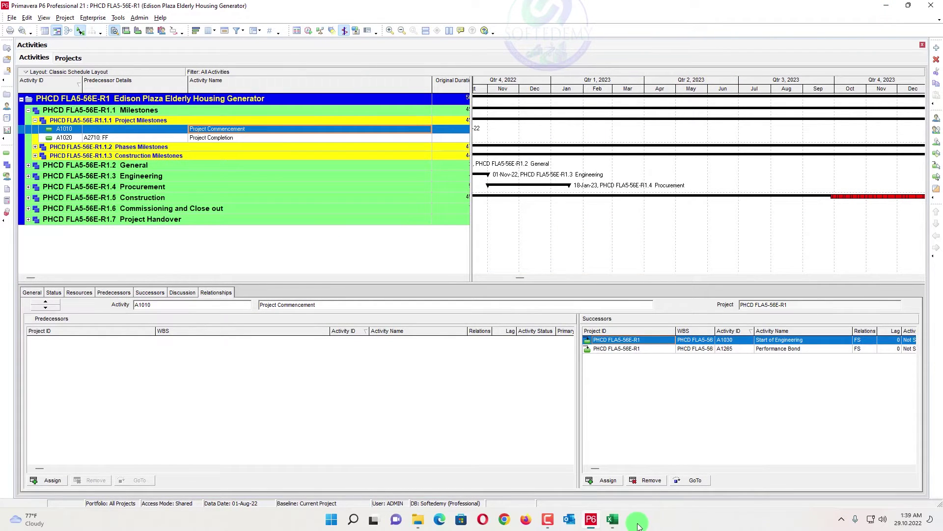
Review the undo function table and the Undo History Clear section in the Excel workbook, and return to Primavera P6.
click(612, 519)
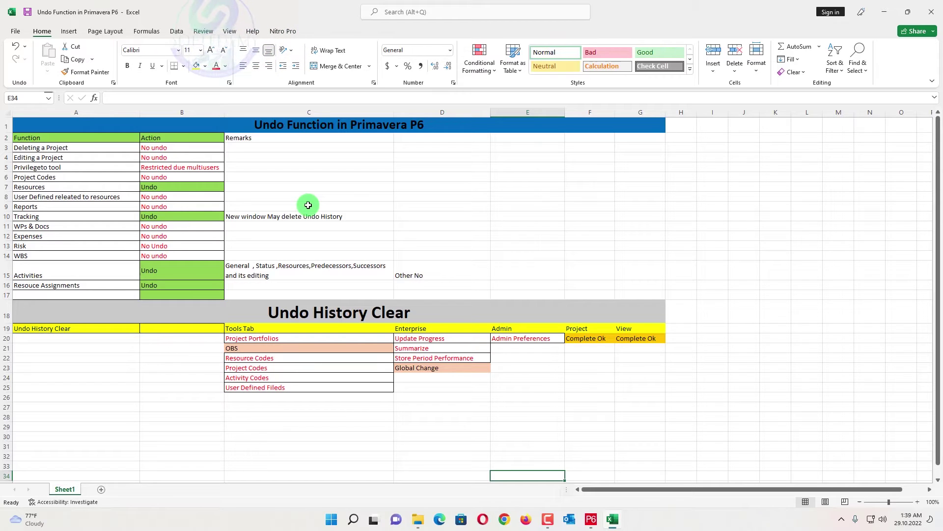
click(316, 316)
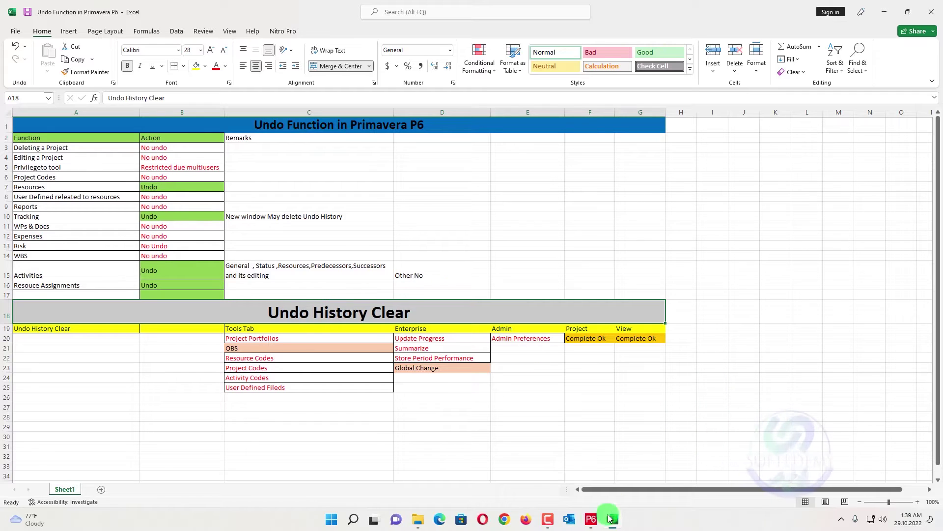
click(591, 519)
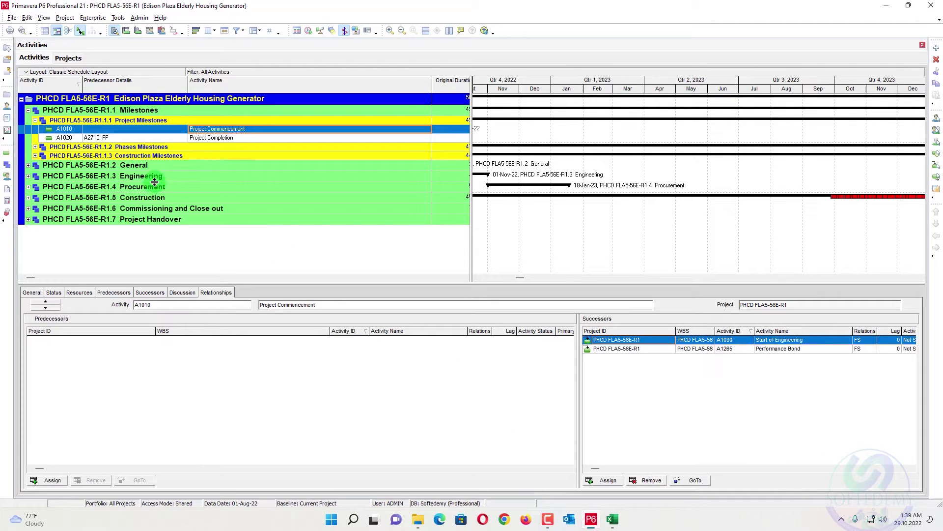
Display the project list with Nesbid Building Expansion selected and consult the Deleting a Project row in the Excel sheet.
click(7, 93)
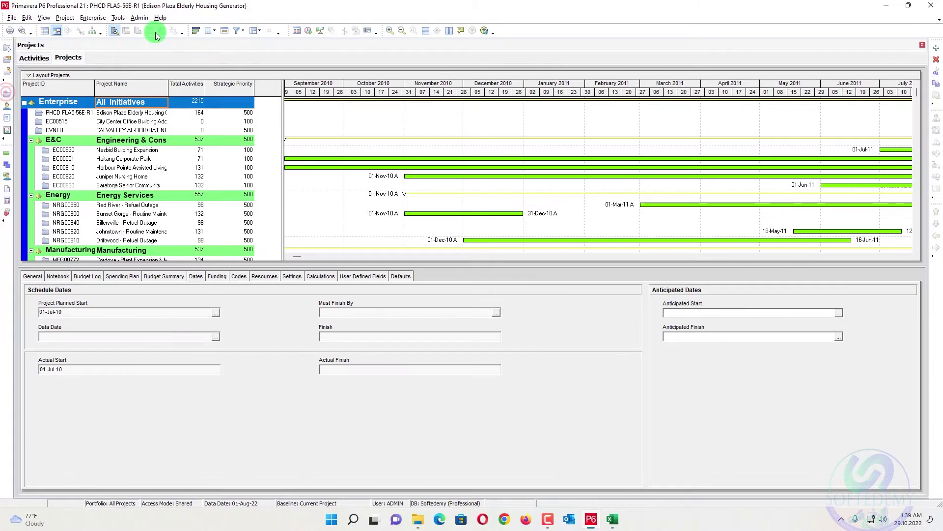
click(125, 150)
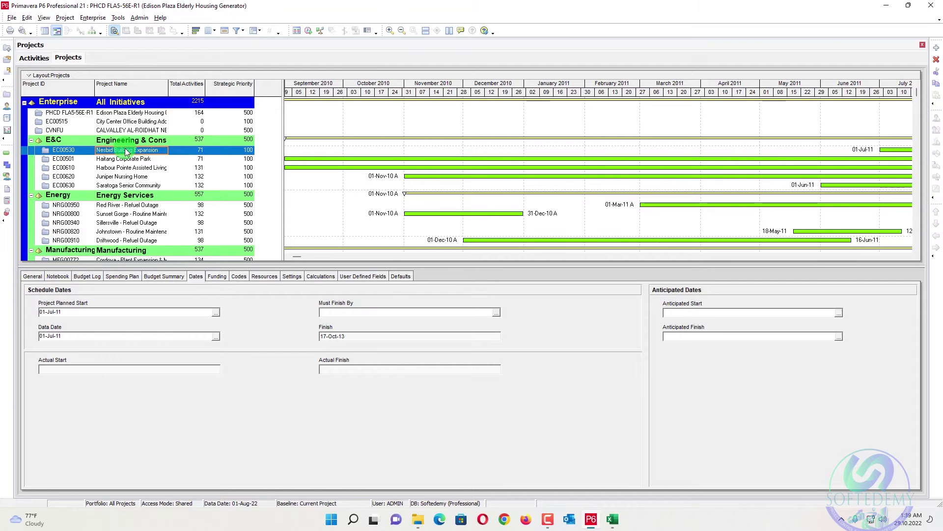
key(alt+Tab)
key(alt+Tab)
key(alt+Tab)
drag(90, 147, 236, 147)
key(alt+Tab)
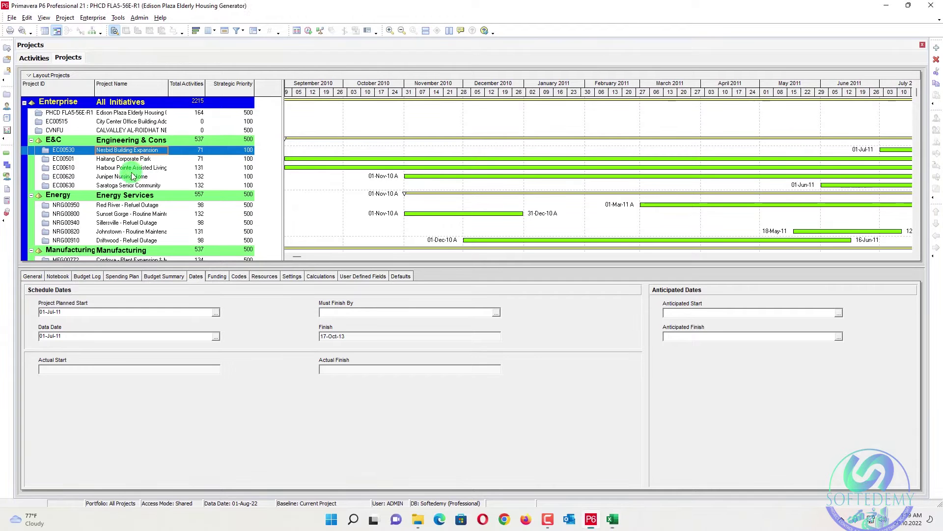
Try to delete the Nesbid Building Expansion project, decline the deletion and check whether Undo is available.
click(140, 168)
click(140, 150)
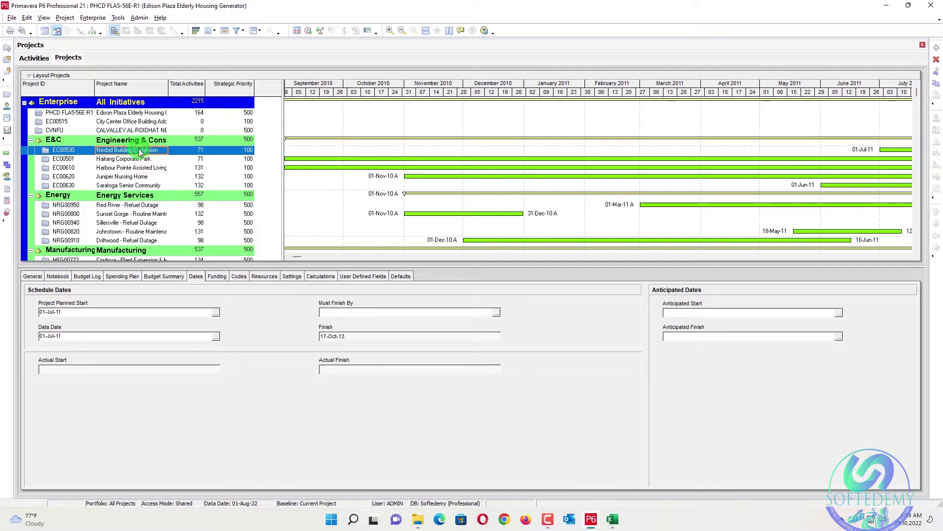
key(Delete)
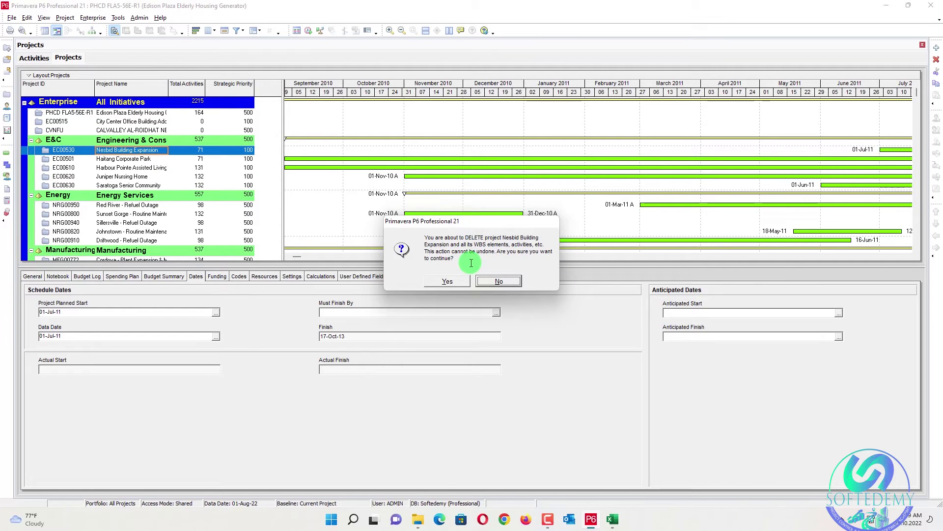
drag(426, 251, 545, 255)
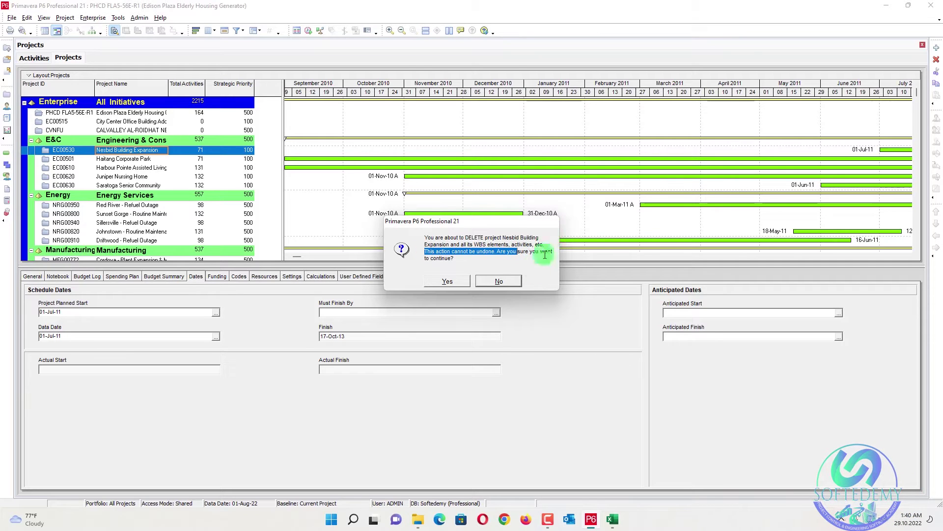
click(500, 281)
click(26, 19)
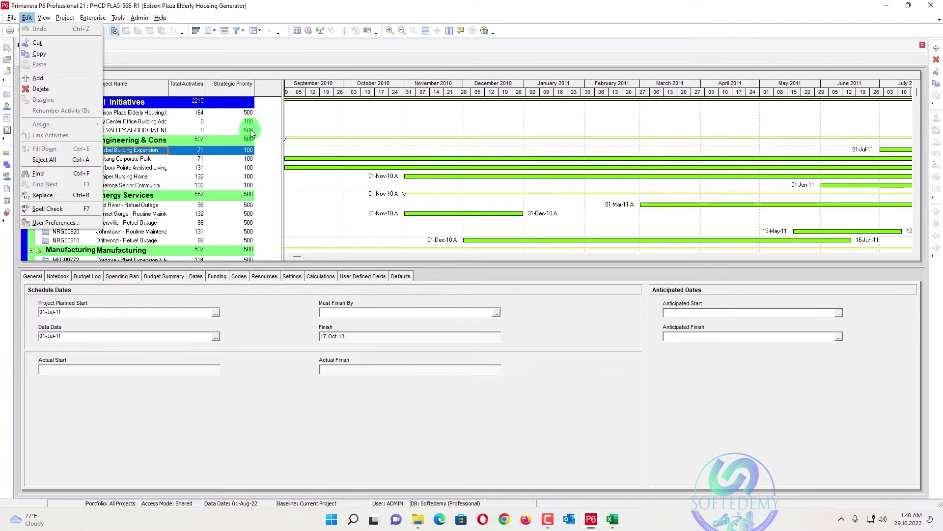
Shorten the name of project EC00530 to Nesbid Building.
click(157, 147)
click(156, 150)
drag(142, 151, 159, 151)
key(BackSpace)
key(BackSpace)
key(BackSpace)
key(BackSpace)
key(BackSpace)
click(147, 177)
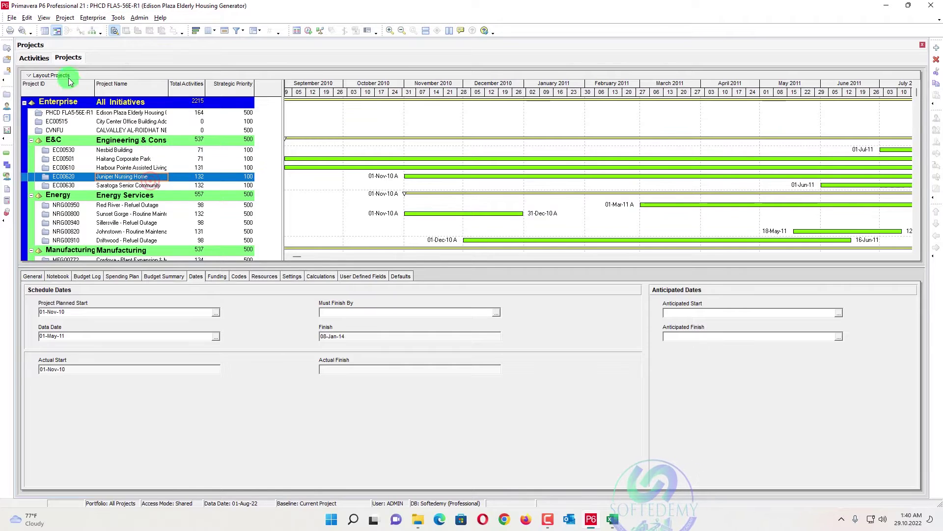
Check whether the project rename can be undone and reselect the Nesbid Building project.
click(27, 18)
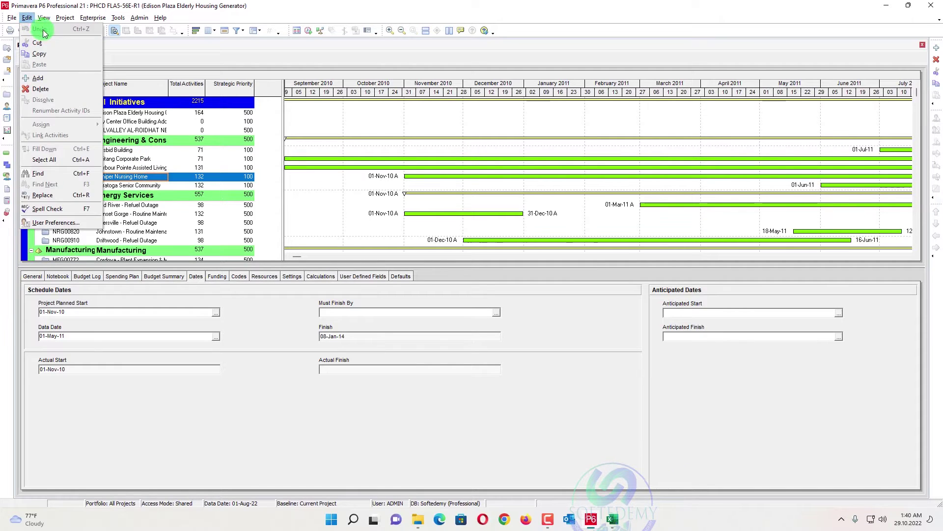
click(212, 169)
click(149, 151)
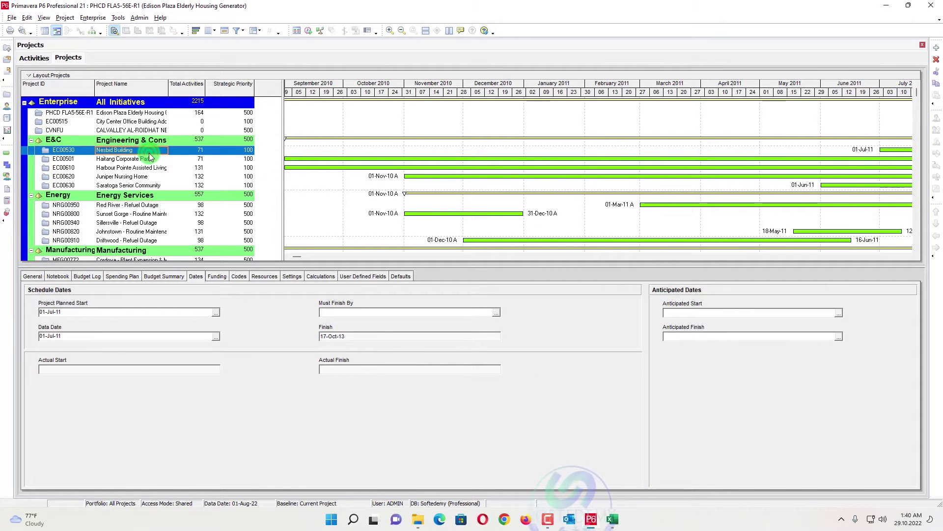
Review the Excel rows on deleting a project, editing a project and privilege to tool, comparing them with Primavera P6.
key(alt+Tab)
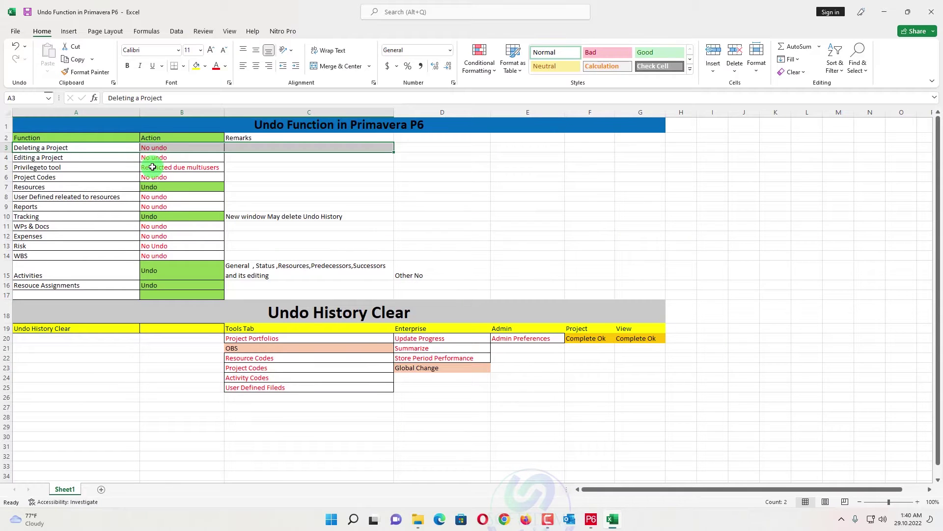
drag(186, 148, 56, 156)
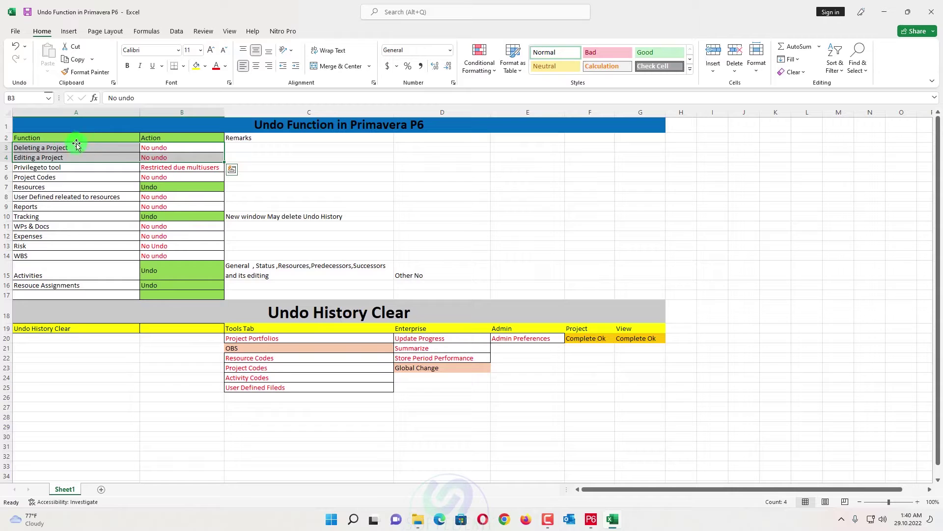
drag(28, 168, 189, 164)
key(alt+Tab)
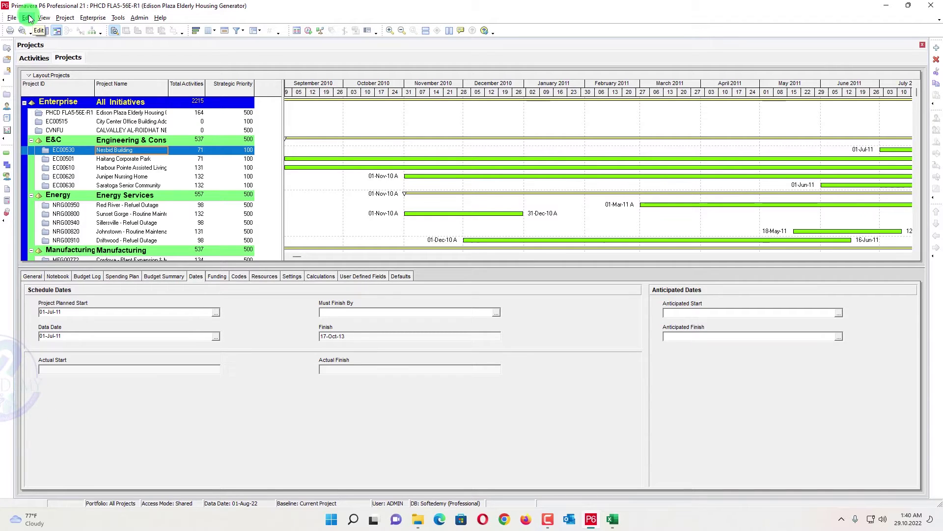
key(alt+Tab)
click(374, 200)
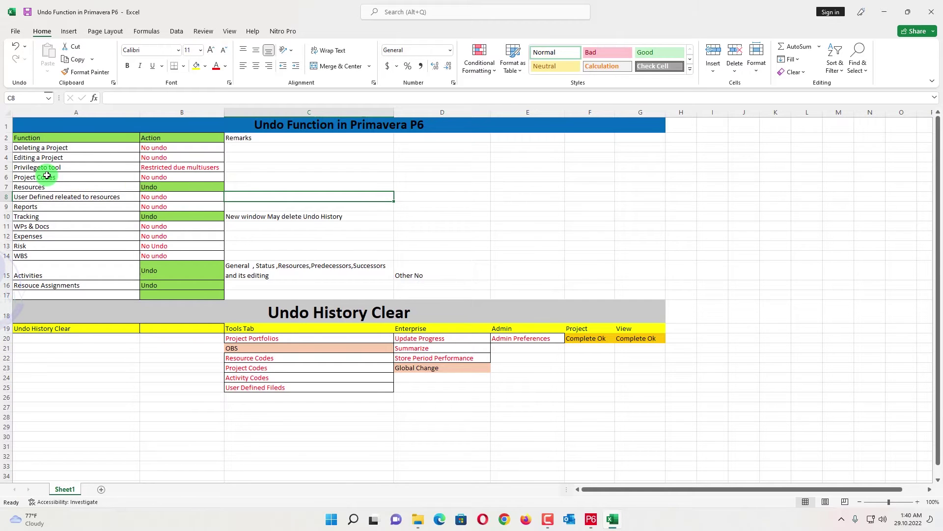
In Primavera P6, add a project code value to Business Process with the description "adfaadve Value)" below Billing.
key(alt+Tab)
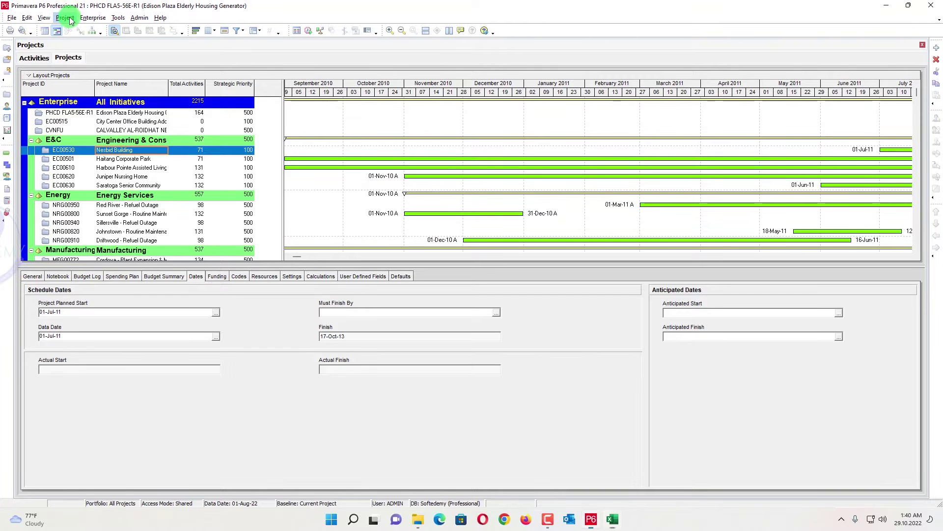
click(94, 19)
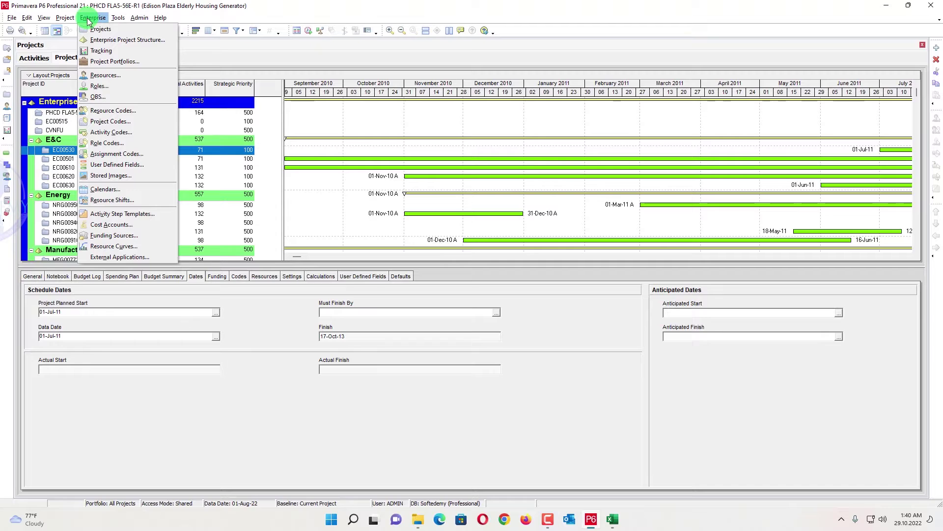
click(127, 125)
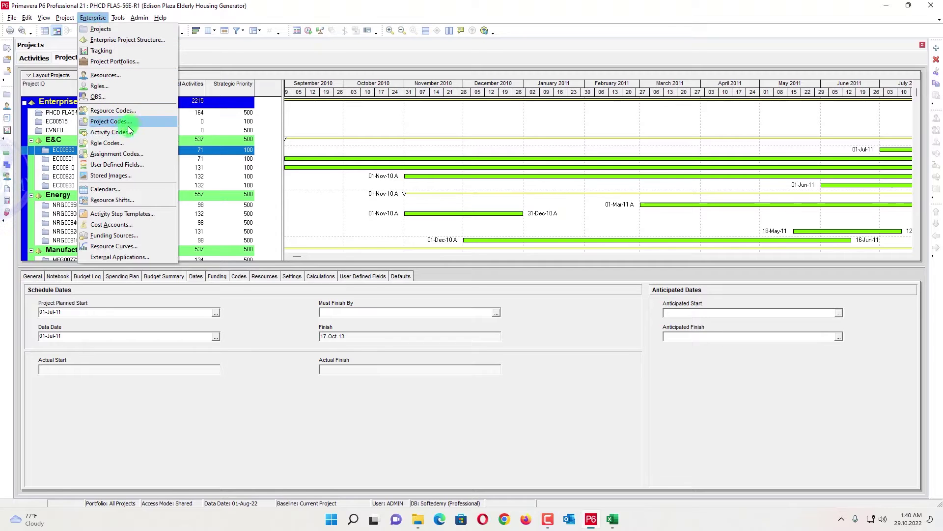
click(156, 122)
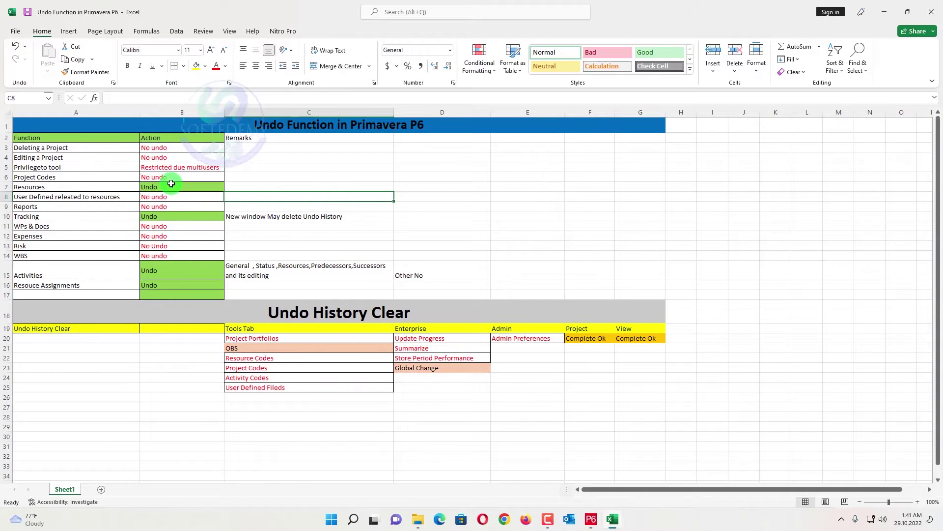
key(alt+Tab)
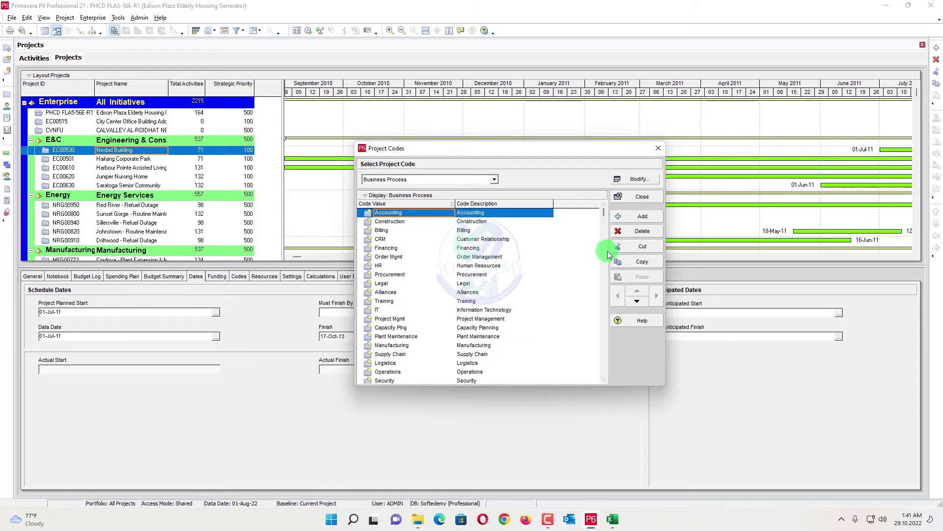
click(639, 217)
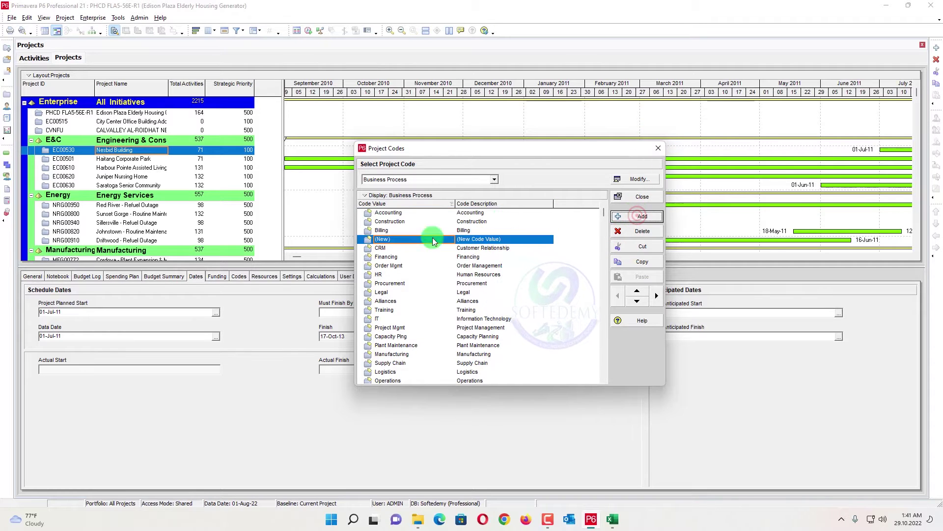
click(480, 242)
text(adfaadve)
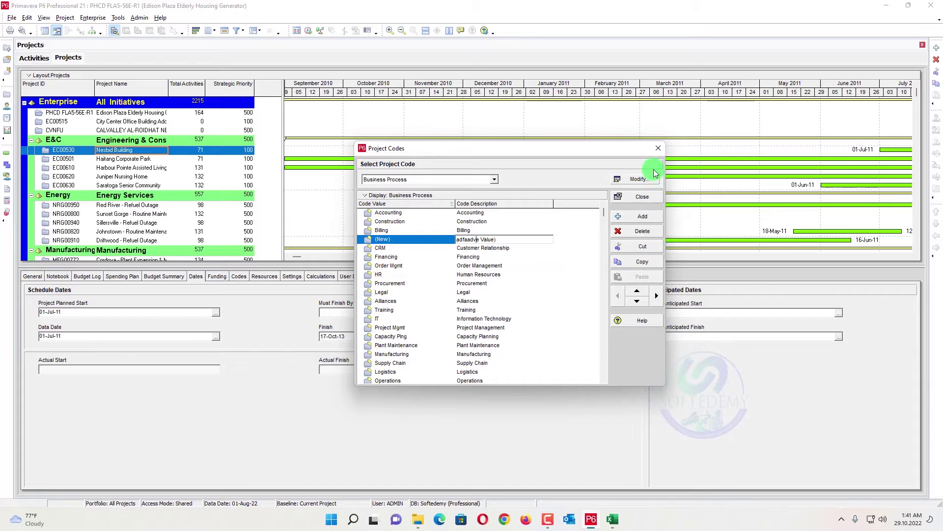
click(641, 196)
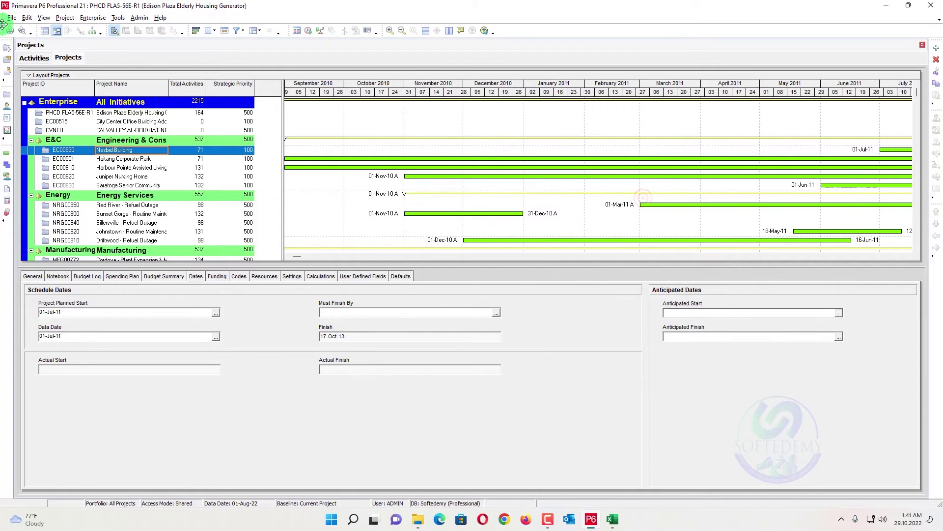
Check whether the project code addition can be undone and look up the Resources row in the Excel sheet.
click(27, 18)
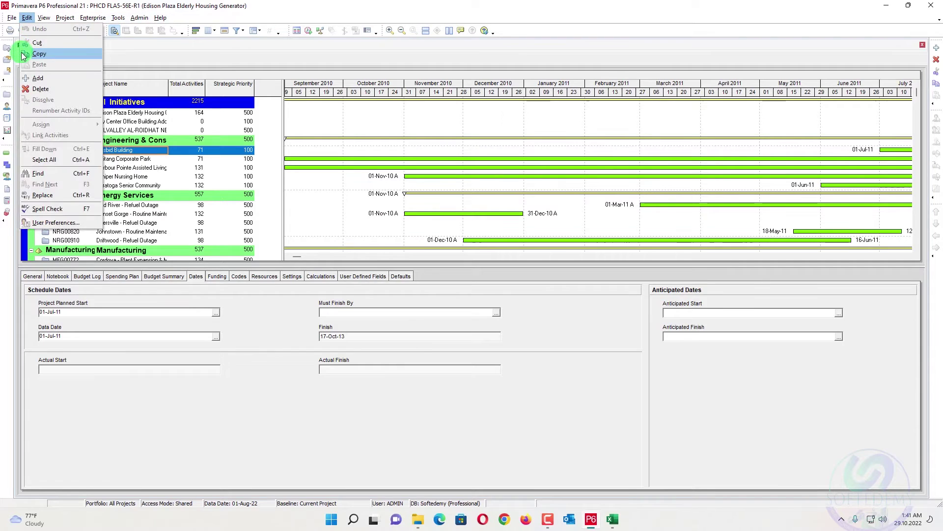
key(alt+Tab)
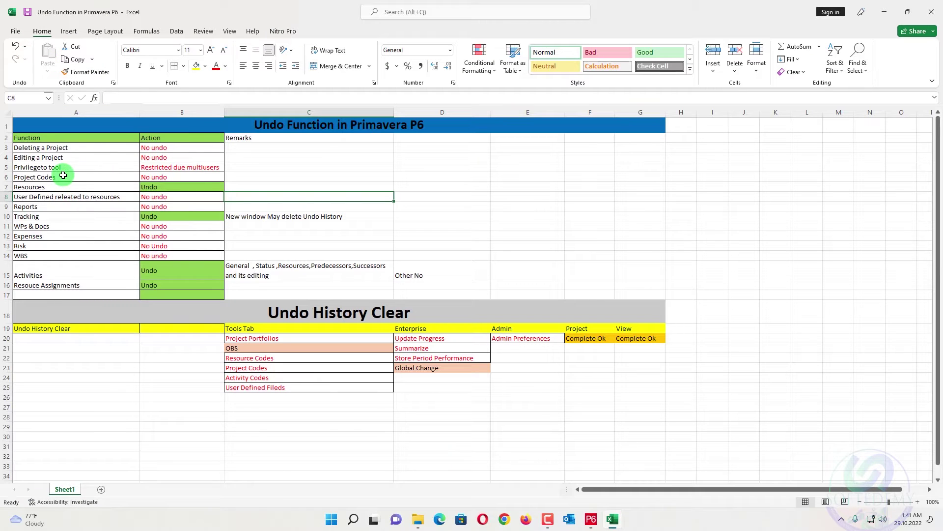
drag(47, 185, 203, 185)
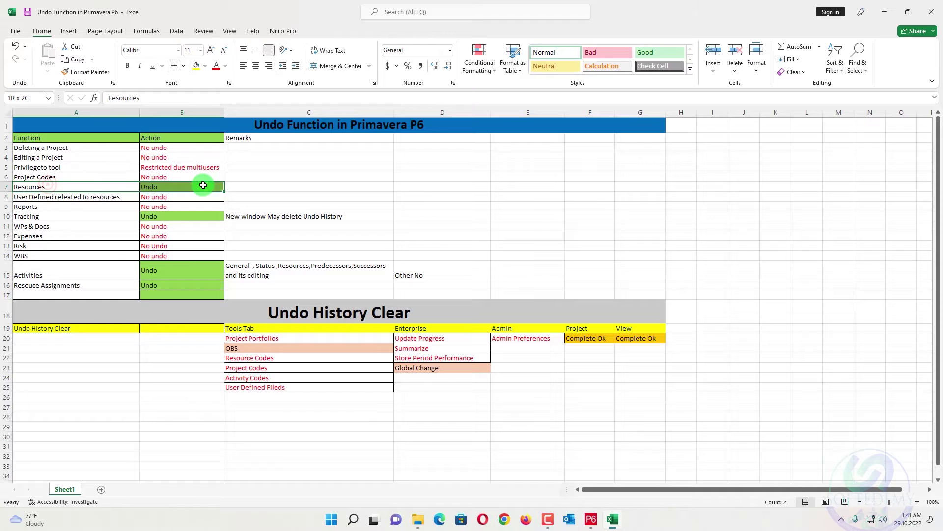
Open the Resources view in Primavera P6, start adding a resource with all resources displayed, and cancel the New Resource Wizard.
key(alt+Tab)
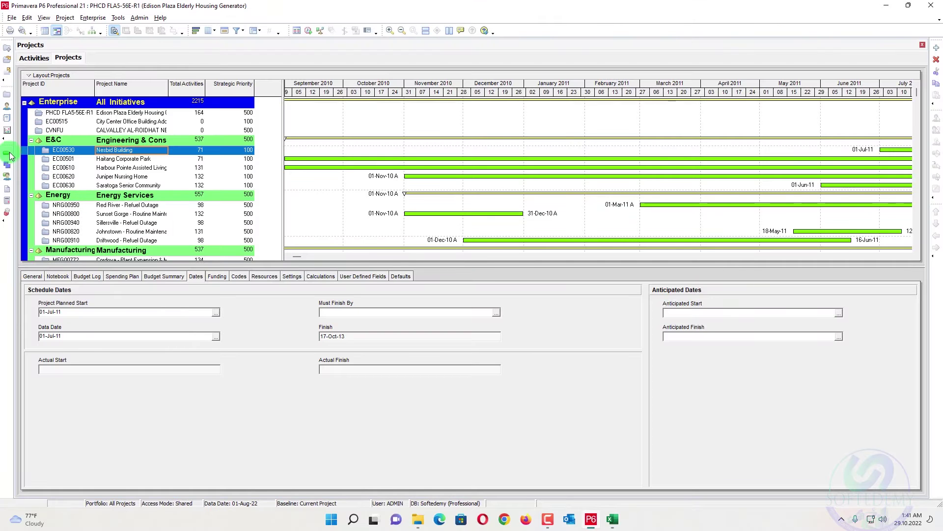
click(6, 112)
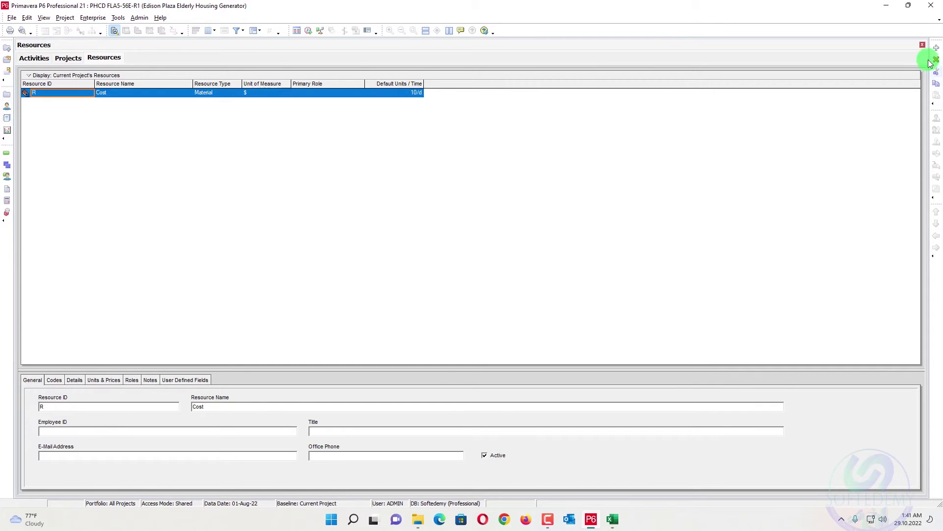
click(935, 49)
click(448, 271)
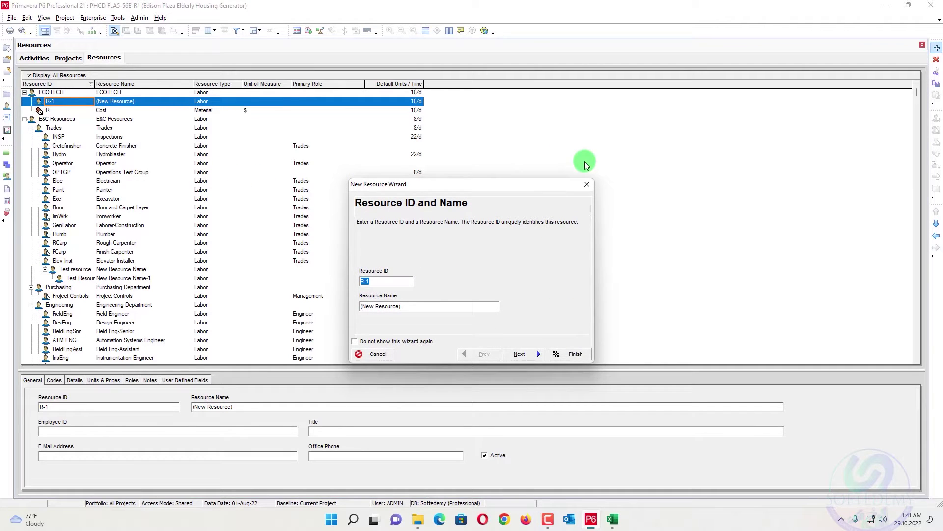
click(587, 183)
Add a new resource beneath the Cost resource in the ECOTECH group and select it.
click(108, 101)
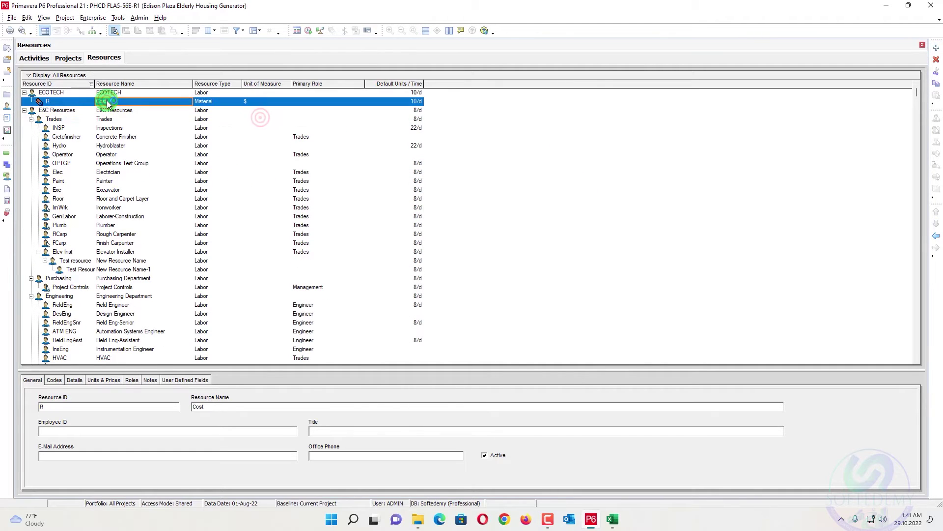
click(120, 127)
click(116, 93)
click(118, 110)
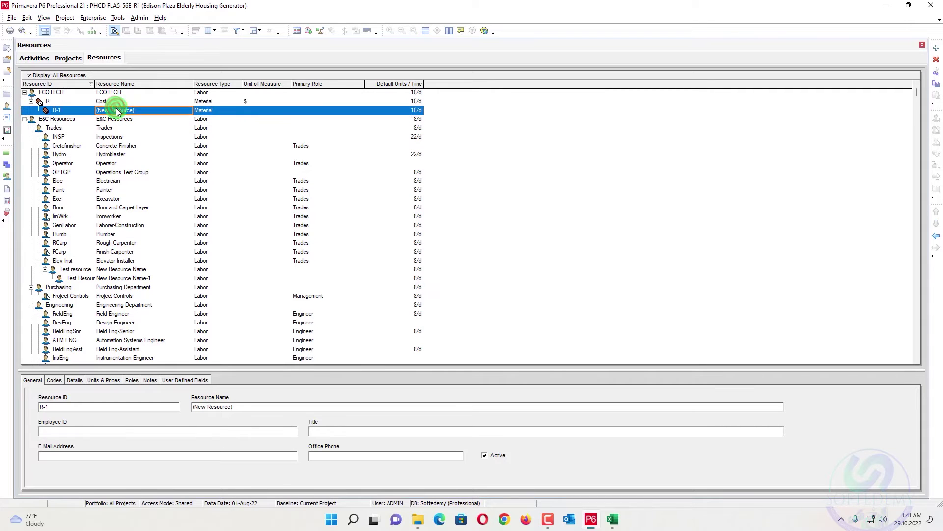
Undo the resource addition and look up the Resources row in the Excel sheet.
click(28, 18)
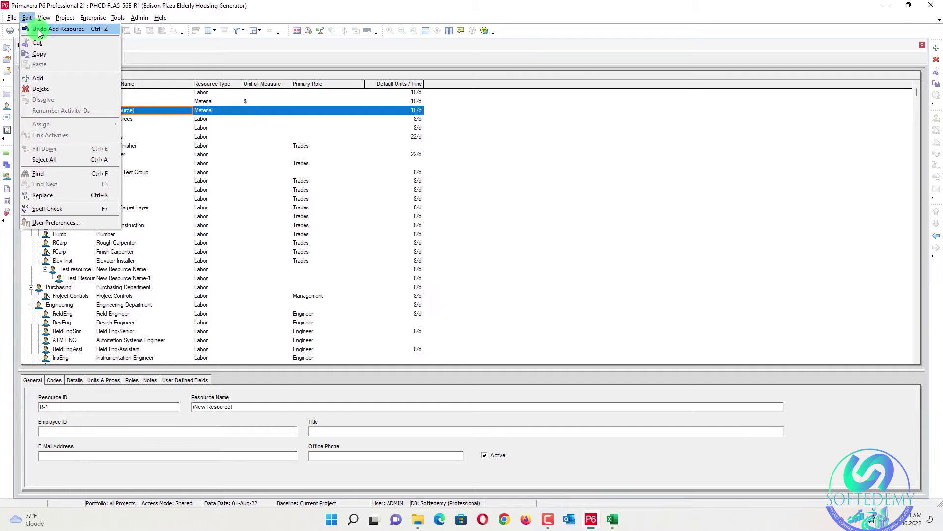
click(39, 29)
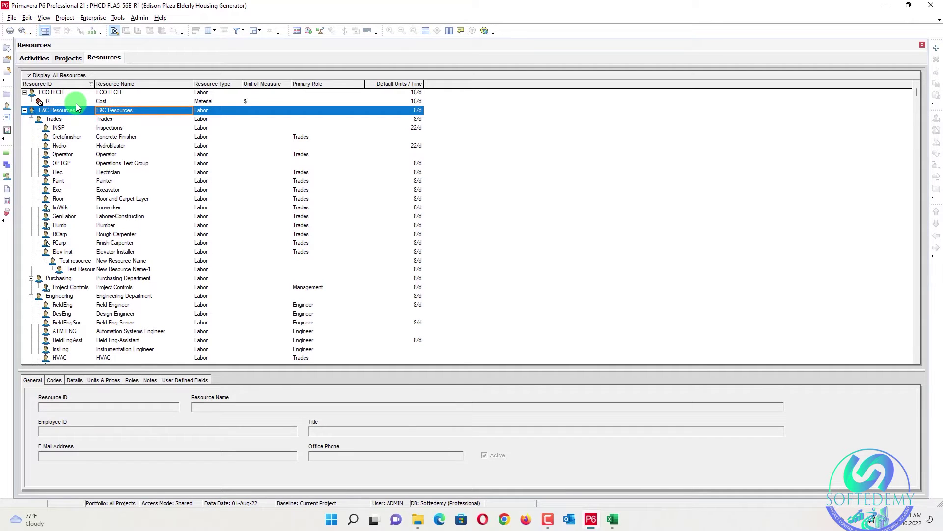
key(alt+Tab)
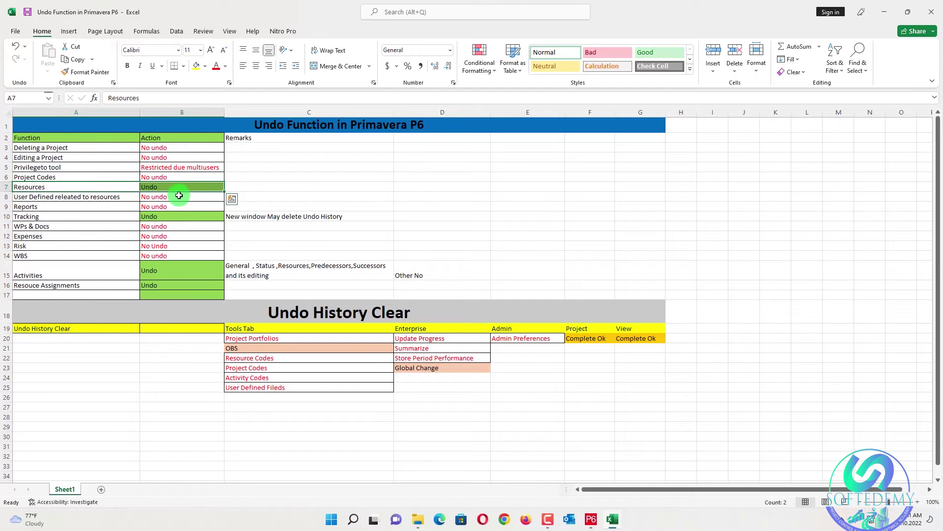
In Primavera P6, open Resource Assignments, widen the table to show the resource and date columns, and return to the Excel sheet.
key(alt+Tab)
click(6, 177)
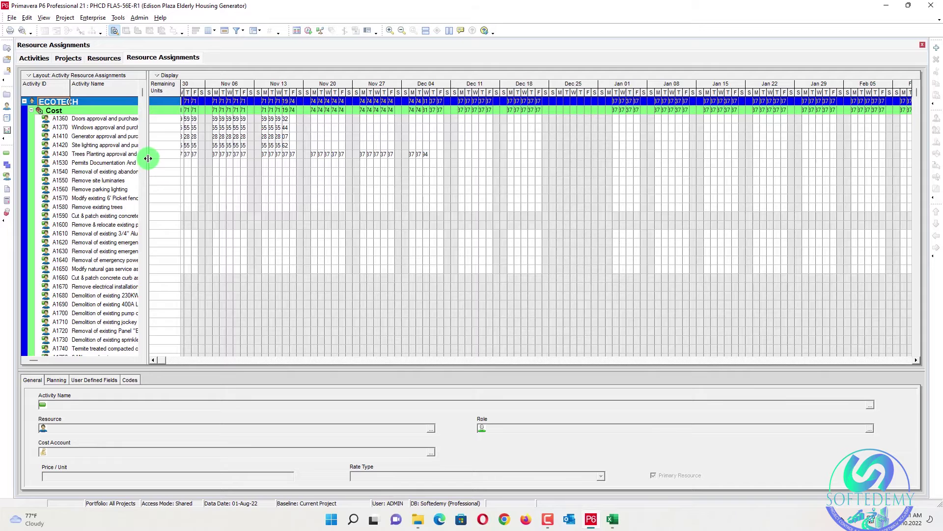
drag(148, 158, 297, 160)
key(alt+Tab)
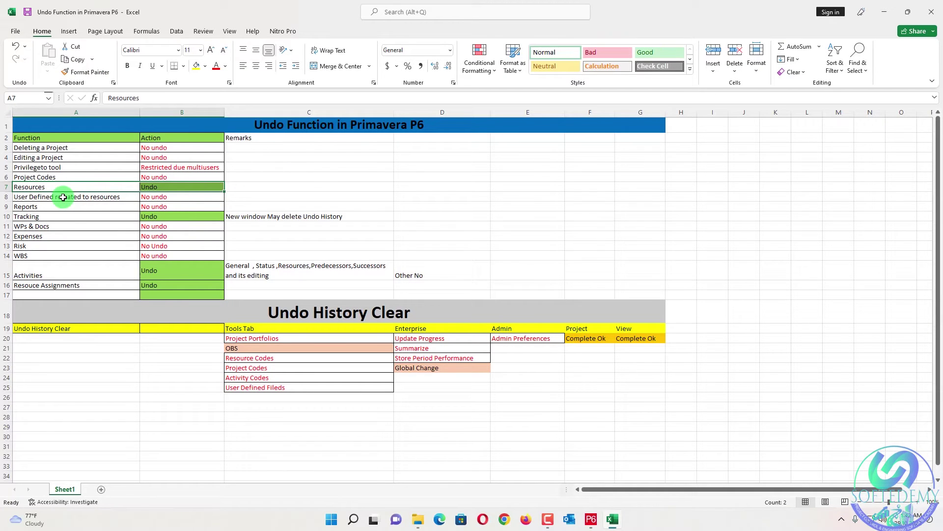
Open the User Defined Fields for Activities in Primavera P6 and consult the undo table in Excel.
key(alt+Tab)
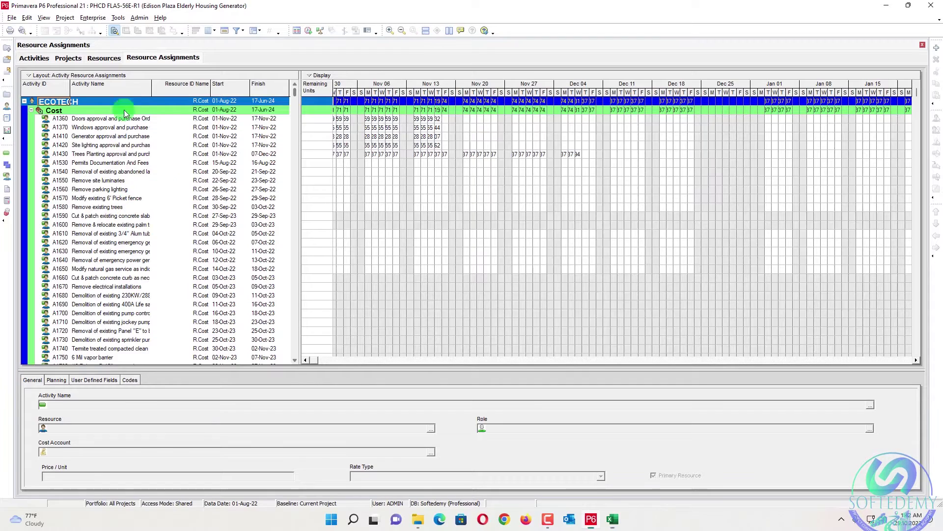
click(94, 18)
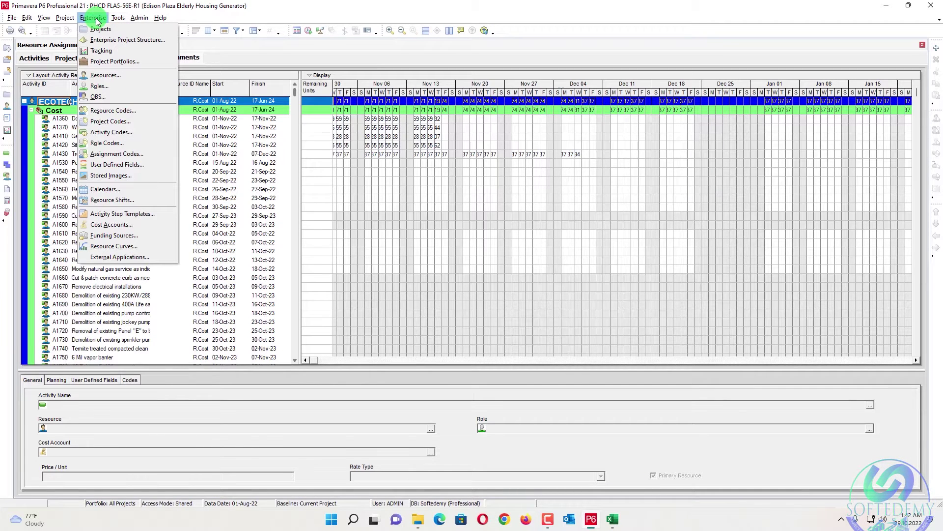
click(131, 164)
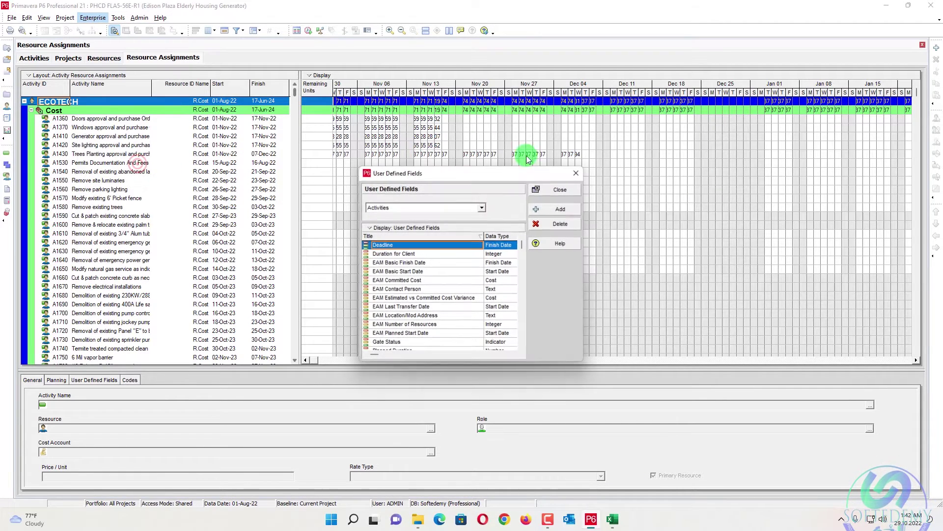
key(alt+Tab)
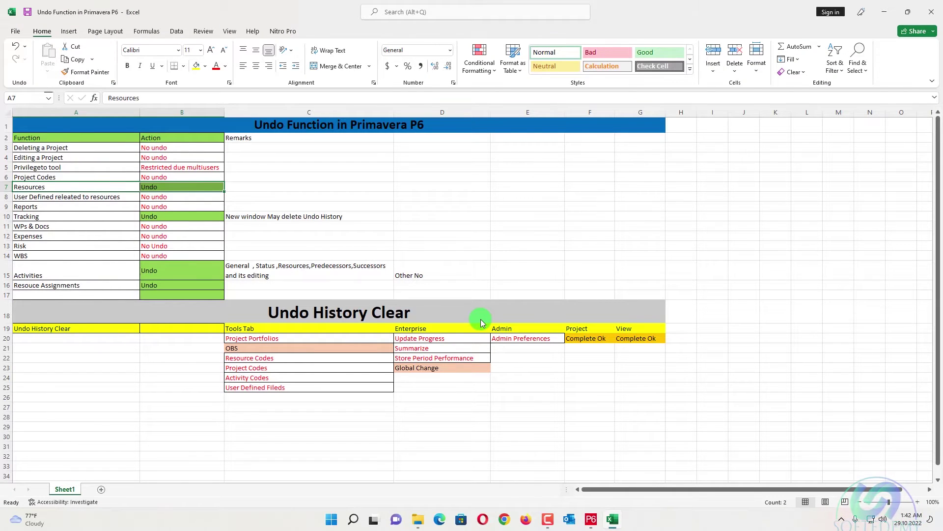
In Primavera P6, add a new user defined field for Activities, close the dialog and check whether the addition can be undone.
key(alt+Tab)
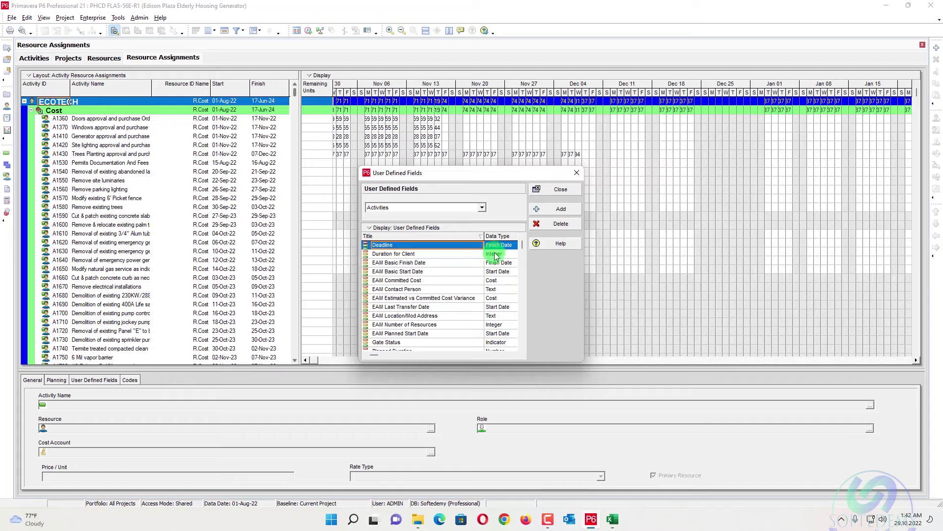
click(479, 272)
click(479, 297)
scroll(481, 310, down, 2)
click(440, 325)
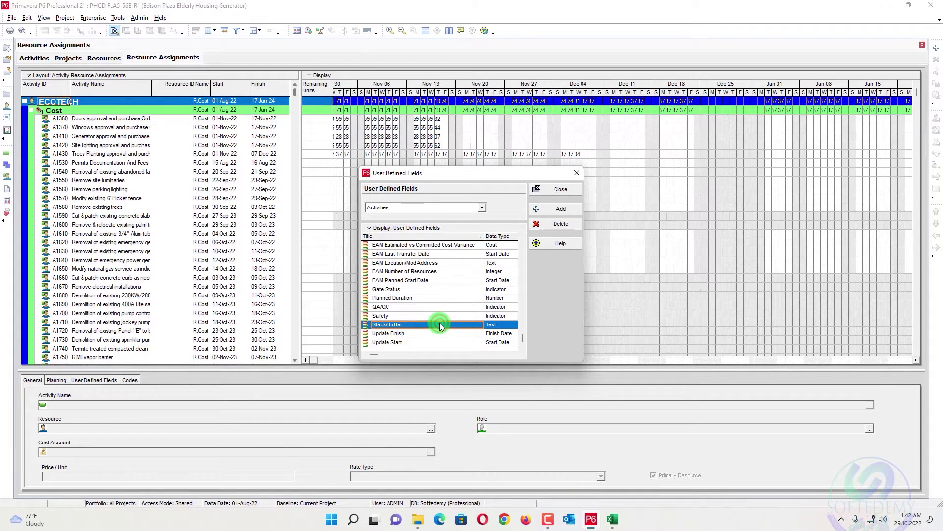
click(561, 209)
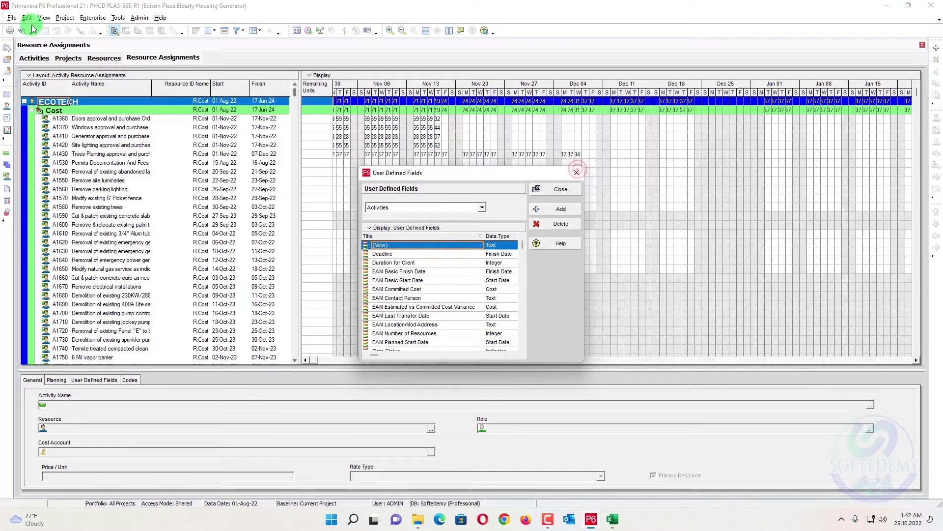
click(577, 173)
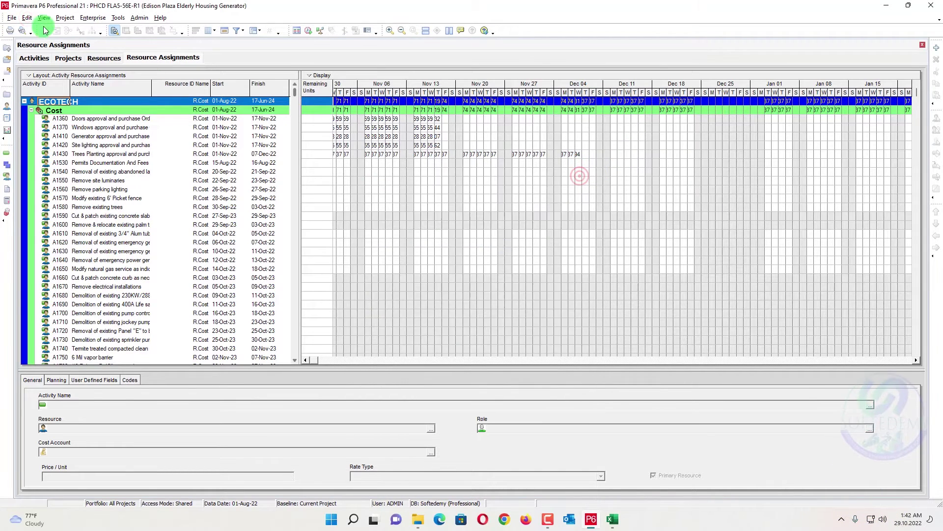
click(27, 19)
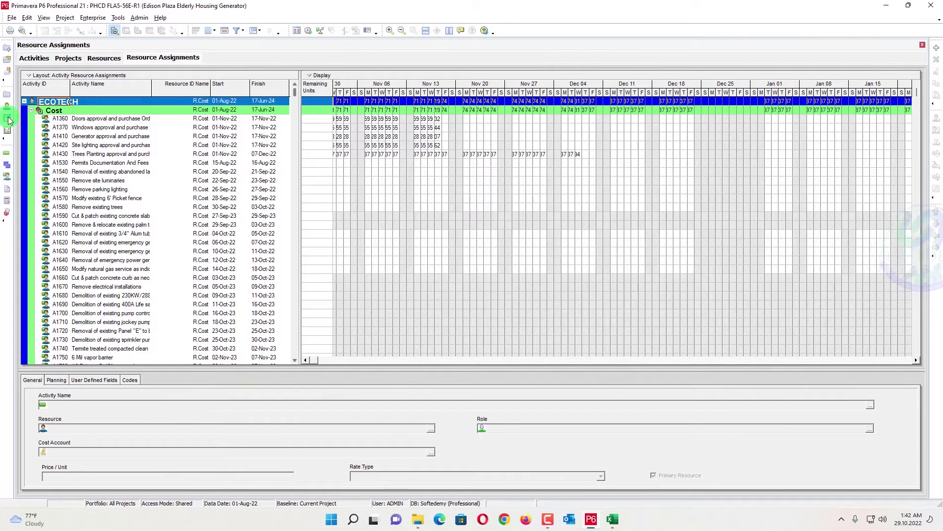
Start a new report in the Reports view with Time Distributed Data enabled and Activities as the subject area.
click(8, 119)
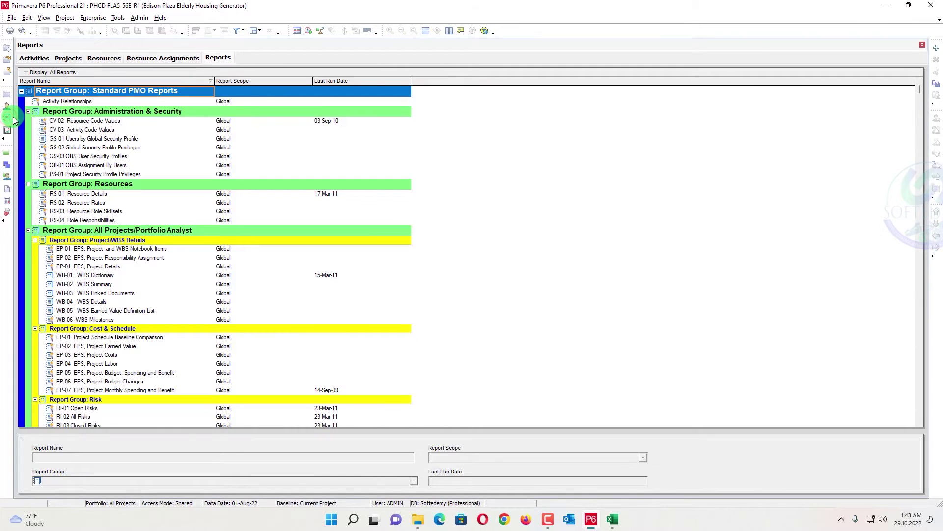
click(936, 47)
click(559, 376)
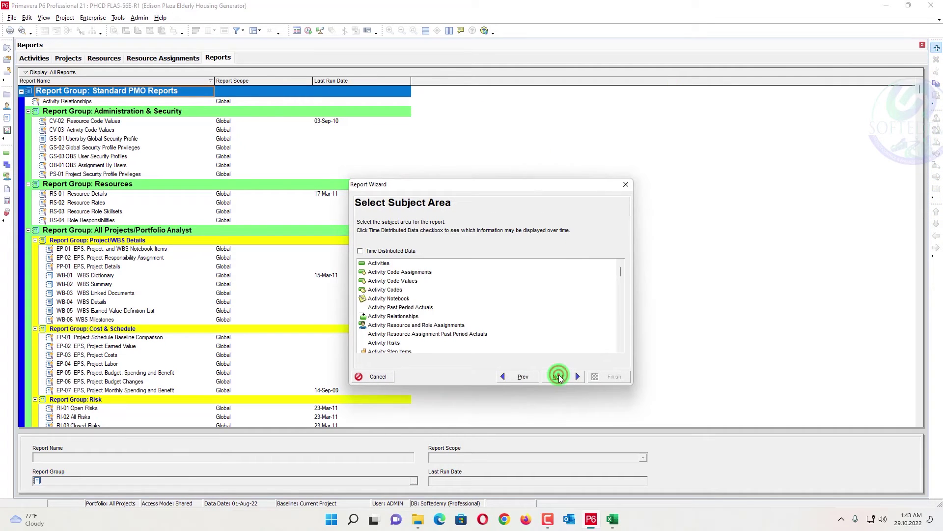
click(558, 376)
click(634, 228)
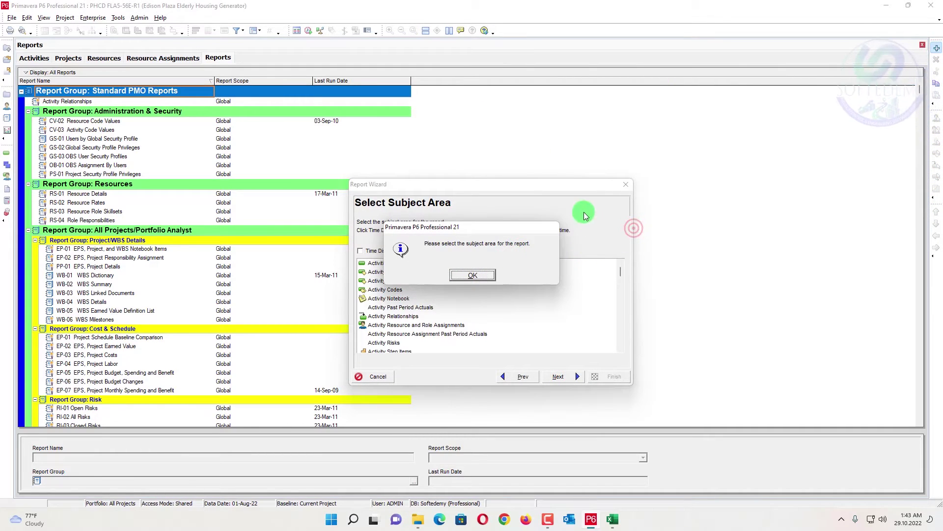
click(475, 275)
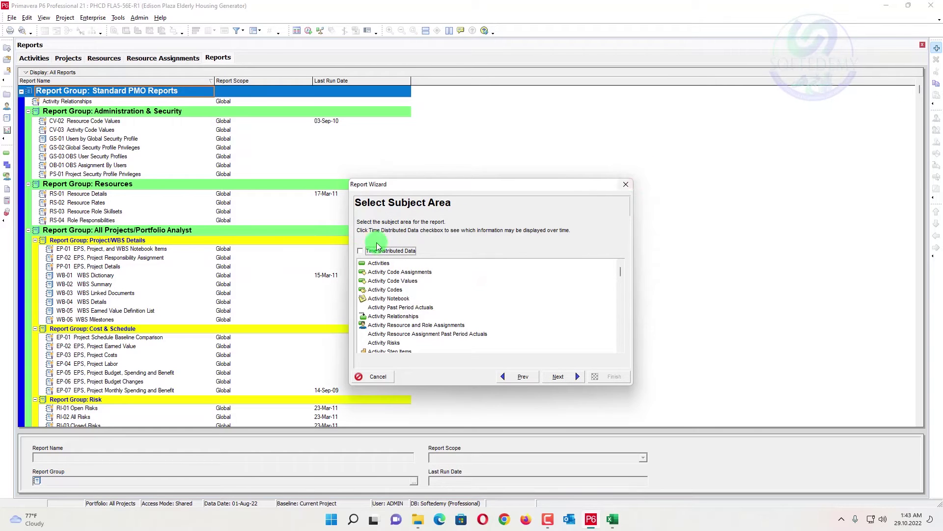
click(378, 263)
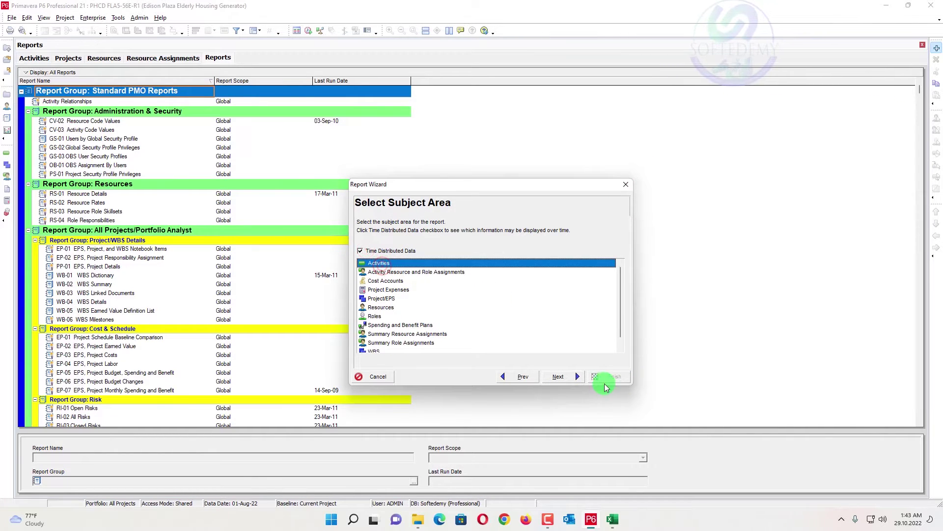
Accept the remaining Report Wizard defaults, save the report as Activities and close the wizard.
click(552, 377)
click(552, 377)
click(552, 377)
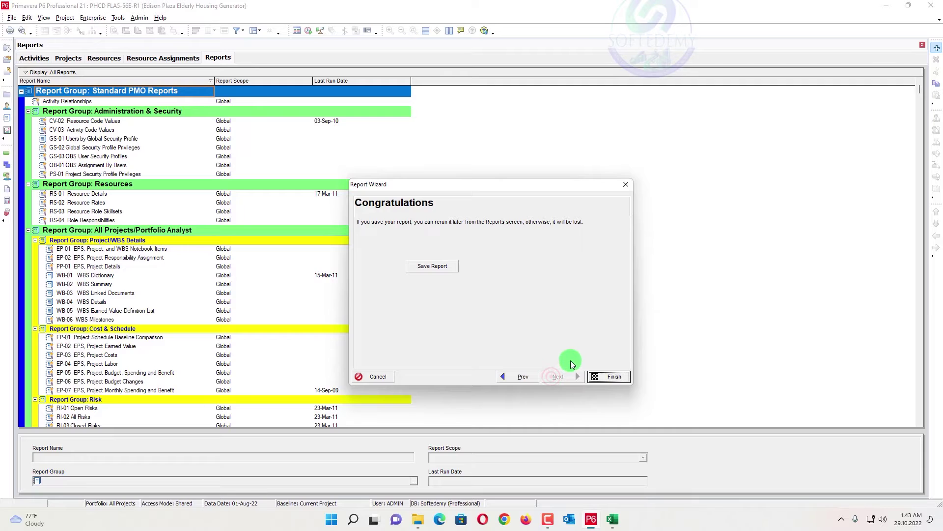
click(432, 266)
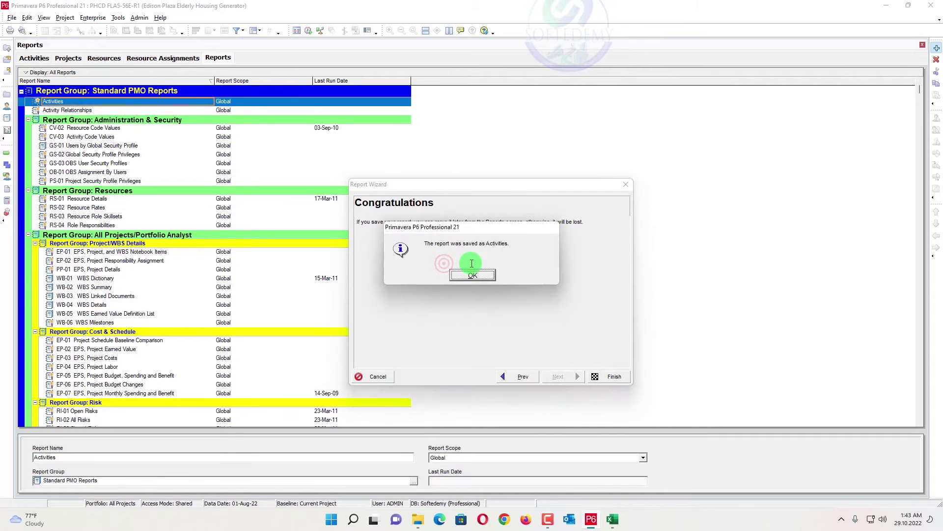
click(472, 275)
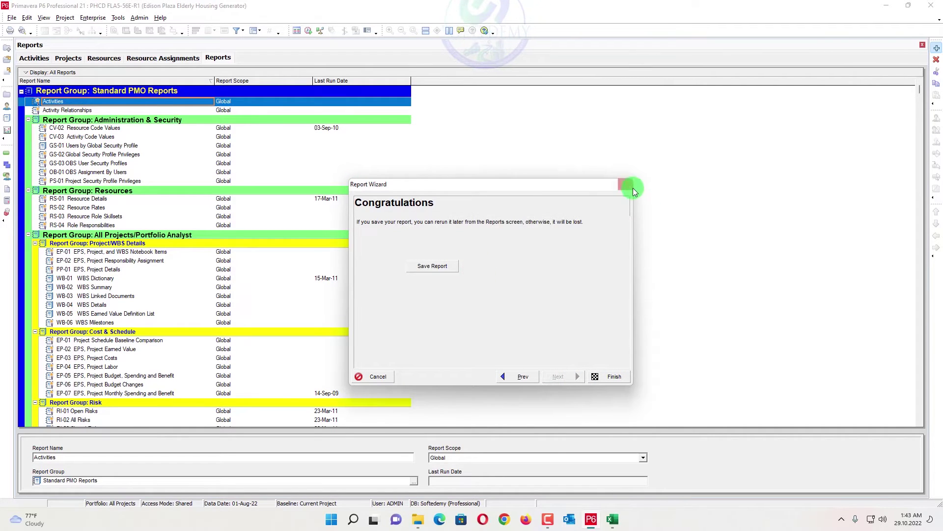
click(626, 184)
click(456, 279)
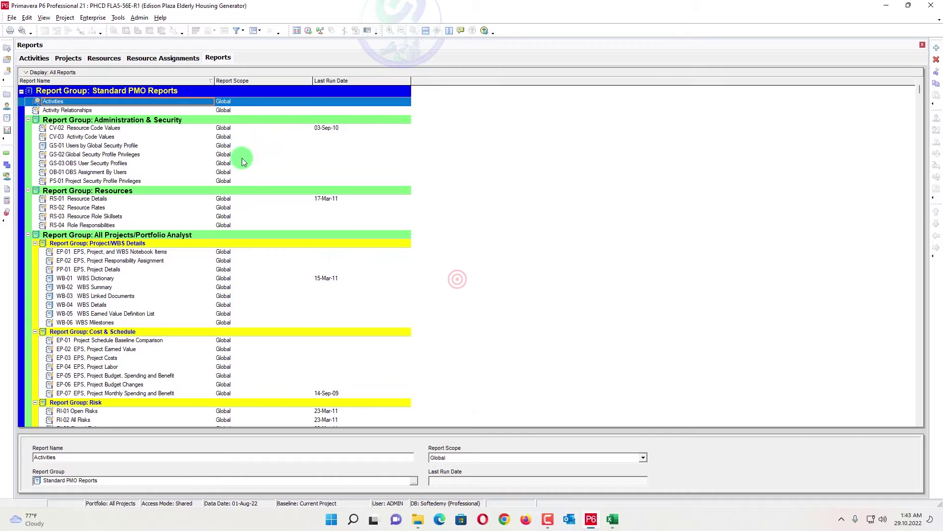
Check whether the report addition can be undone, highlight the Tracking row in Excel and return to Primavera P6.
click(27, 17)
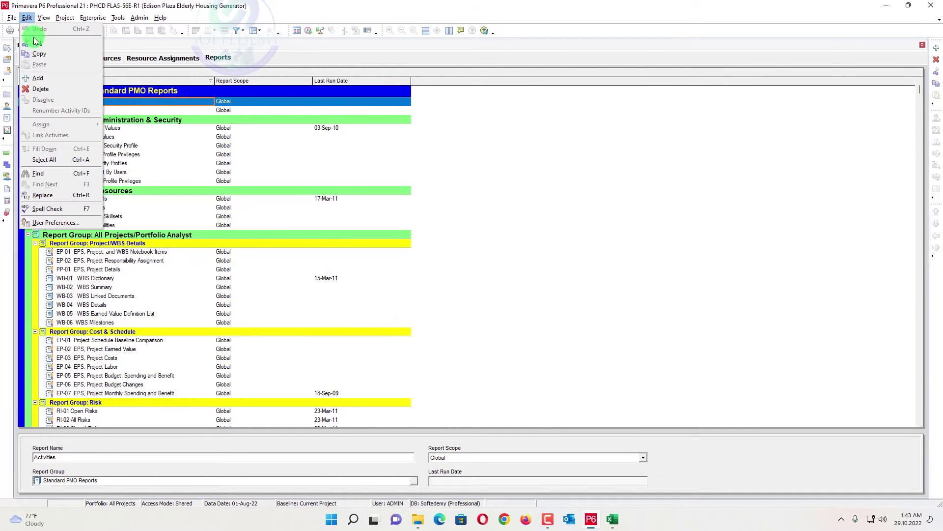
key(alt+Tab)
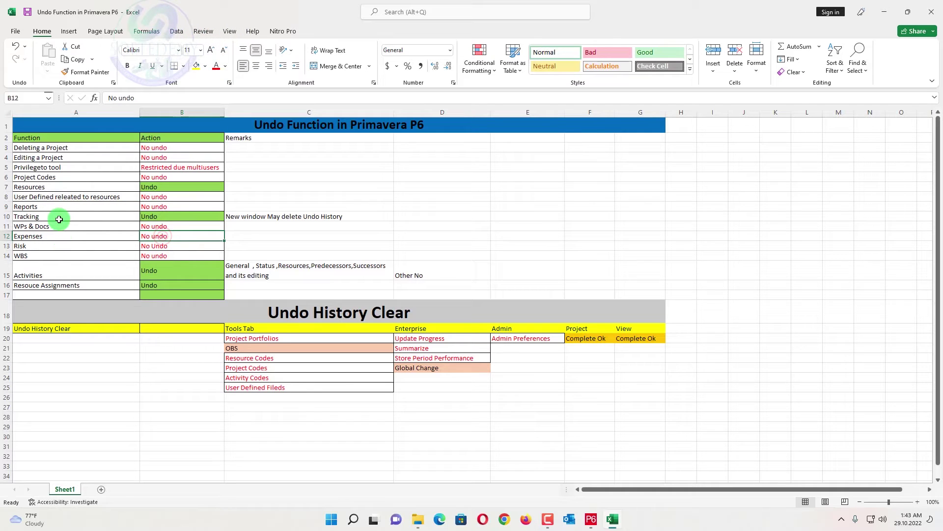
drag(57, 216, 170, 218)
key(alt+Tab)
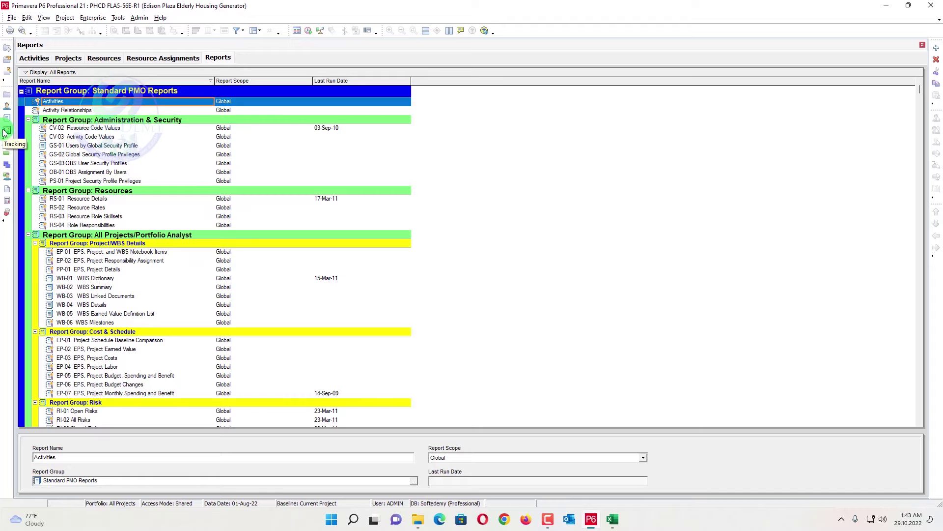
In the Excel sheet, review the undo entries for WPs & Docs, Expenses and WBS.
key(alt+Tab)
drag(107, 224, 174, 226)
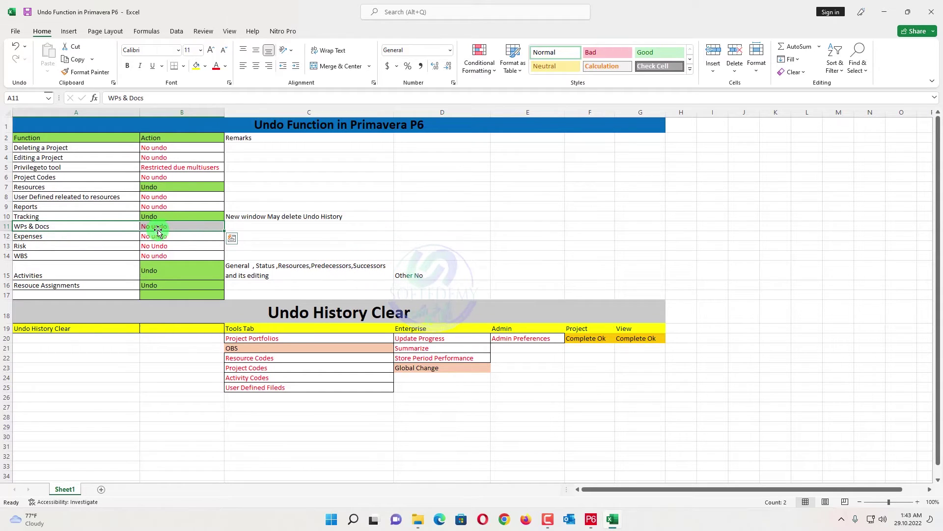
drag(99, 237, 191, 236)
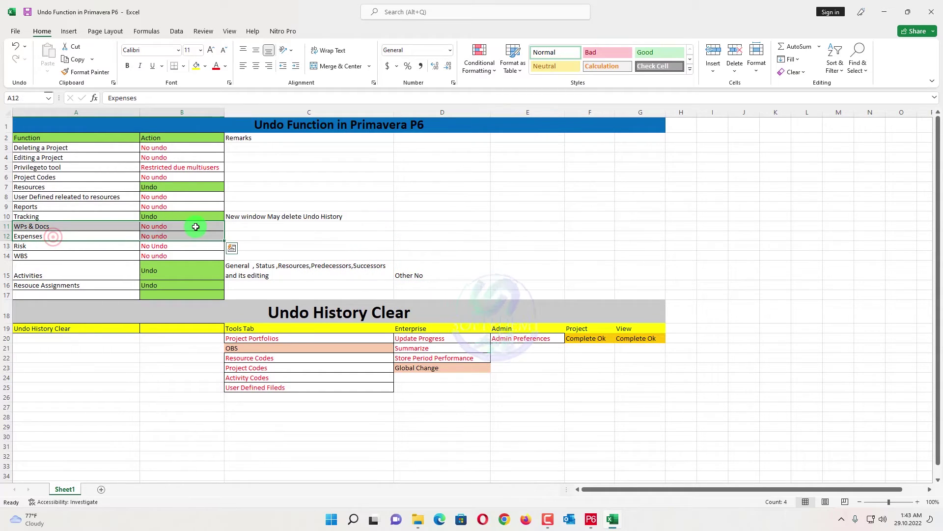
click(84, 254)
drag(91, 257, 157, 257)
click(66, 257)
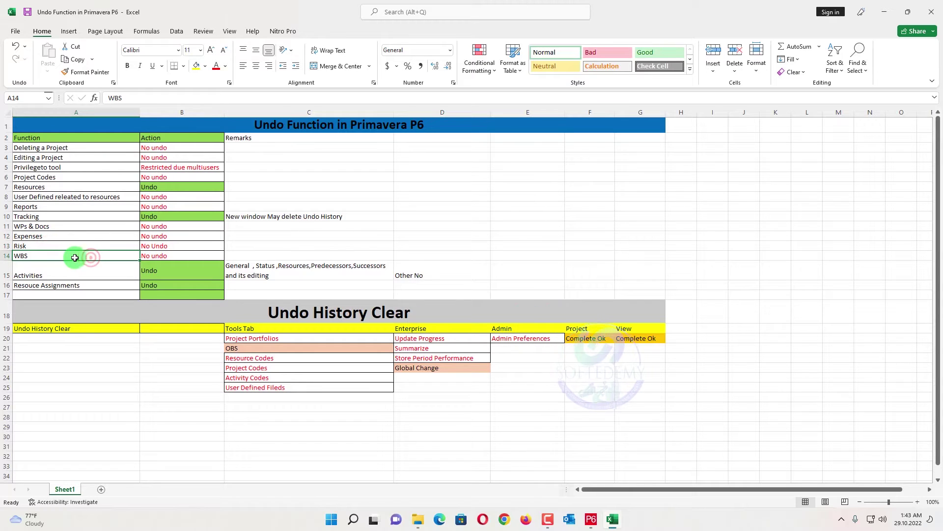
In Primavera P6, open the WBS view and add a new WBS element under Milestones.
key(alt+Tab)
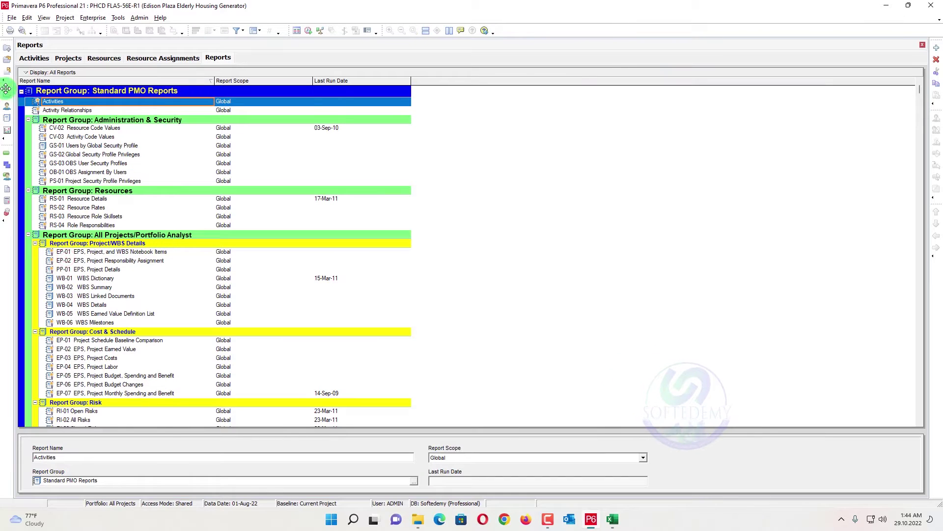
click(6, 171)
click(147, 107)
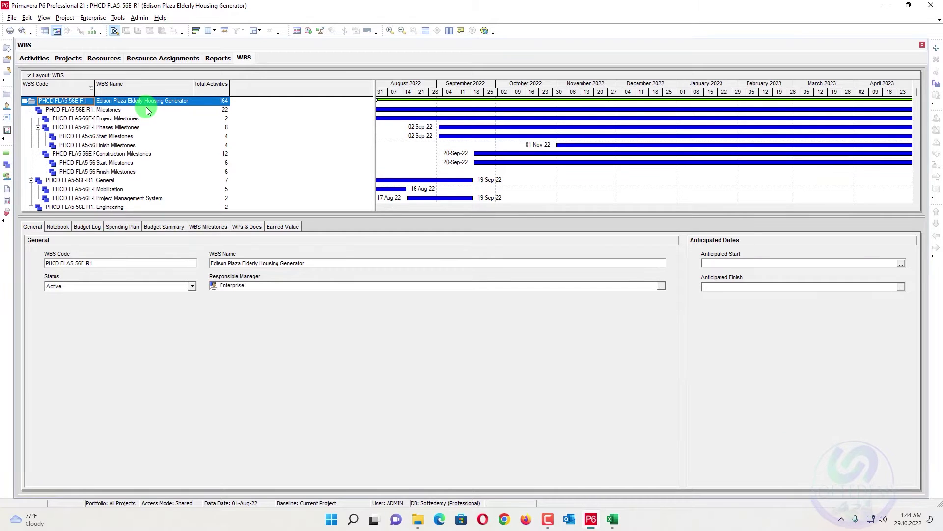
click(166, 110)
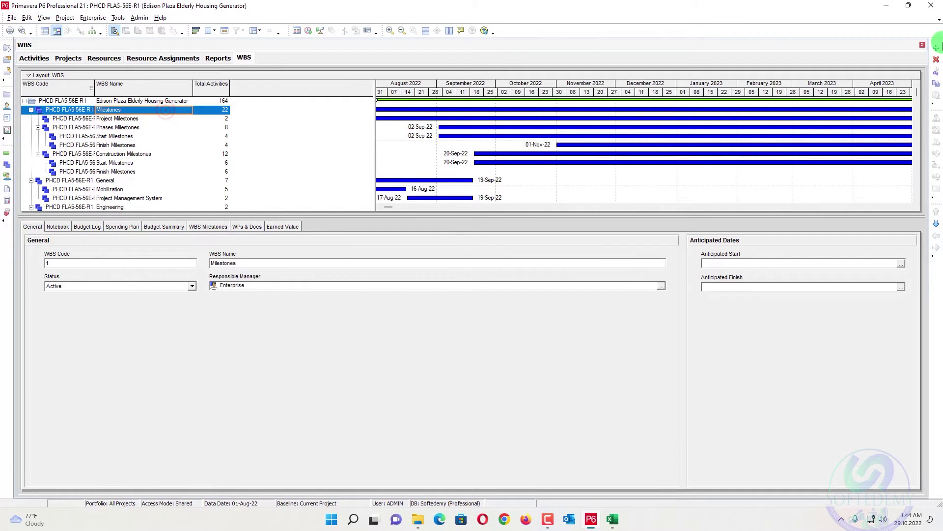
click(937, 49)
Select the new WBS element beneath Construction Milestones and check whether its addition can be undone.
click(110, 173)
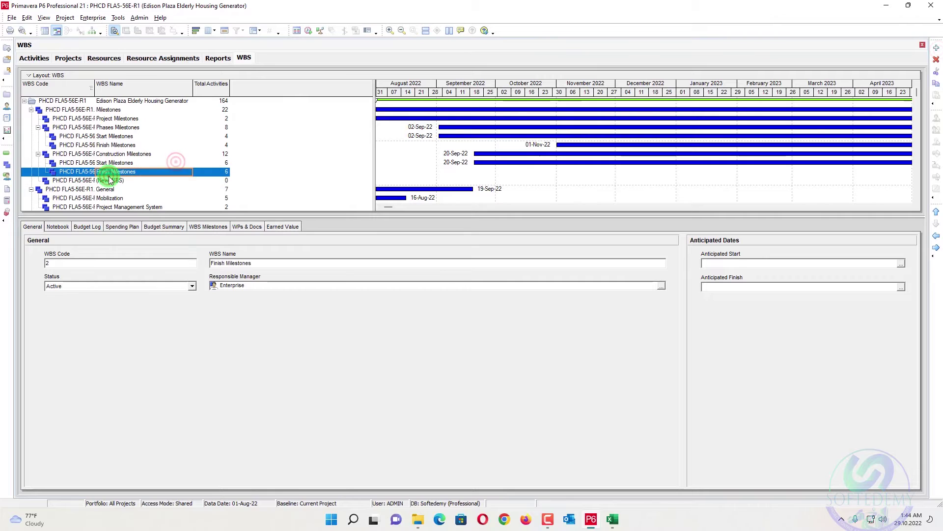
click(110, 182)
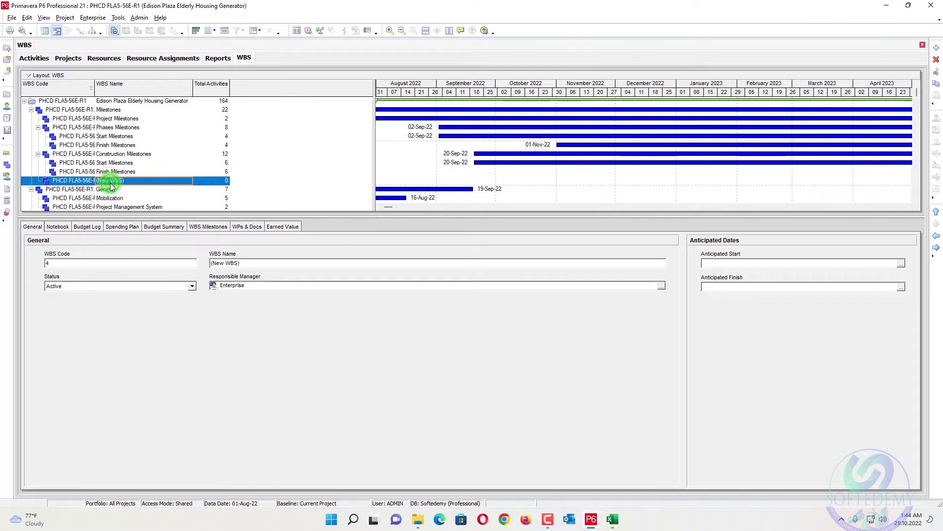
click(27, 18)
click(246, 118)
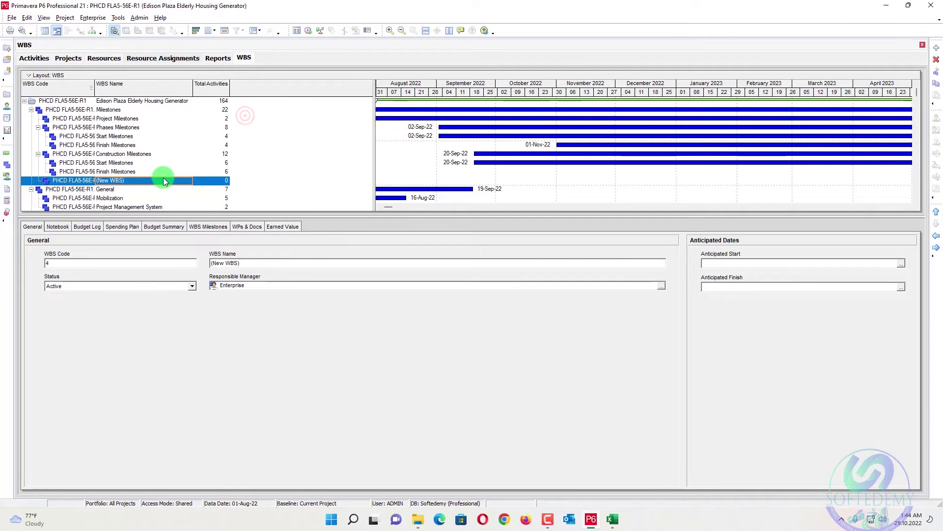
Delete the new WBS element under Milestones and highlight the Activities row in the Excel undo table.
key(Delete)
click(447, 275)
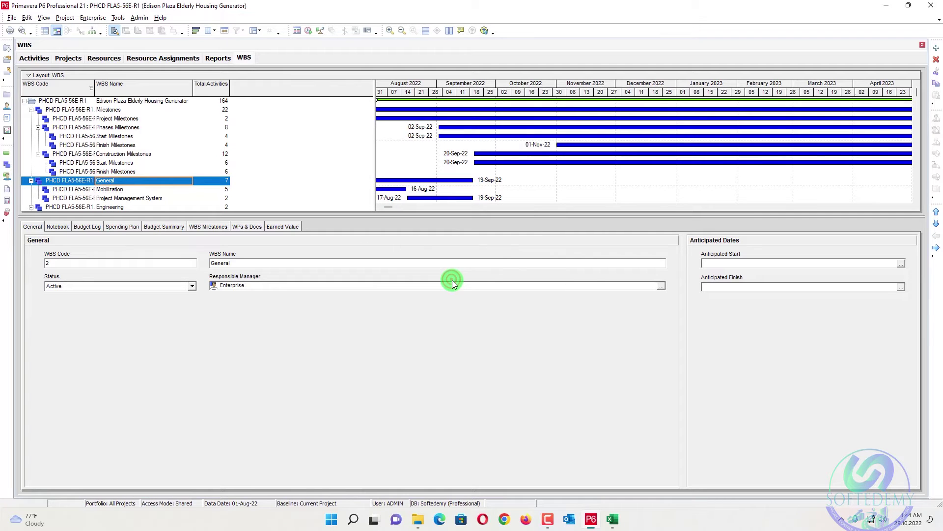
key(alt+Tab)
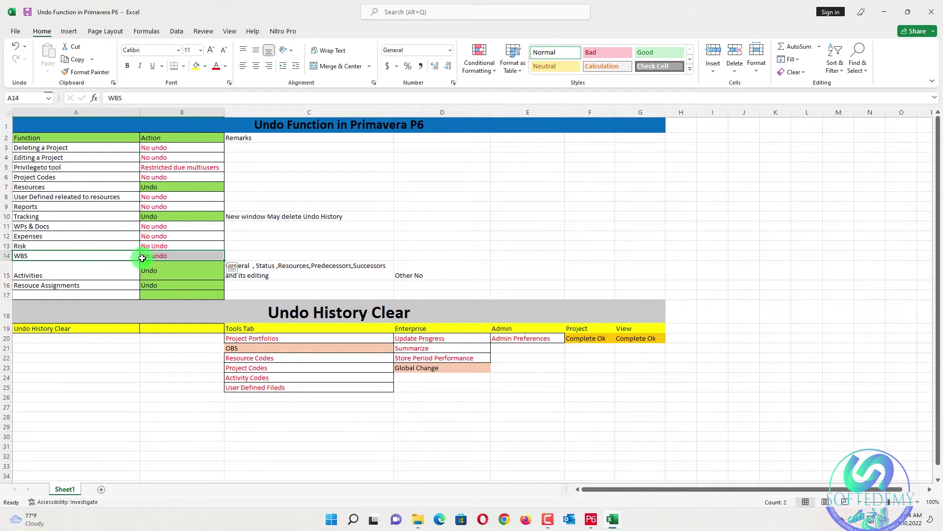
drag(141, 263, 75, 273)
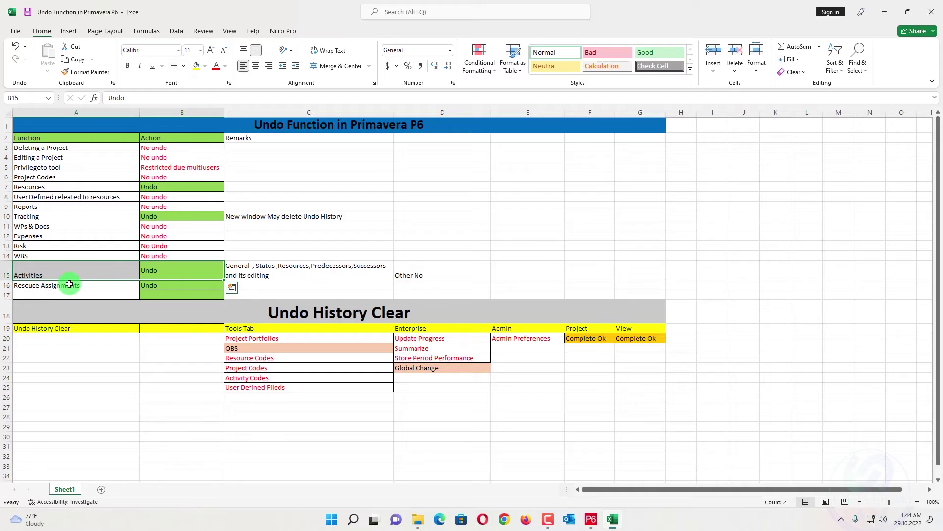
In Primavera P6, add an activity under Phases Milestones, name it dvadgaga and check whether it can be undone.
key(alt+Tab)
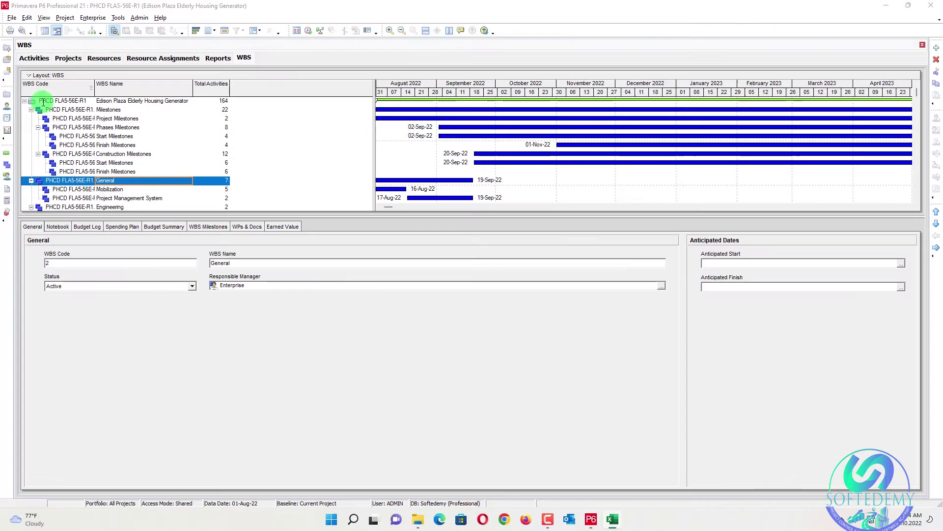
click(38, 63)
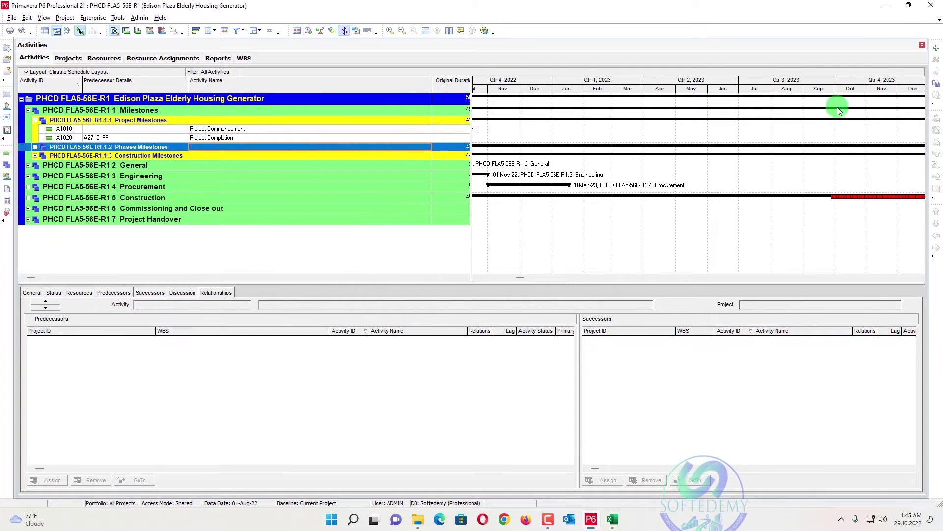
click(937, 48)
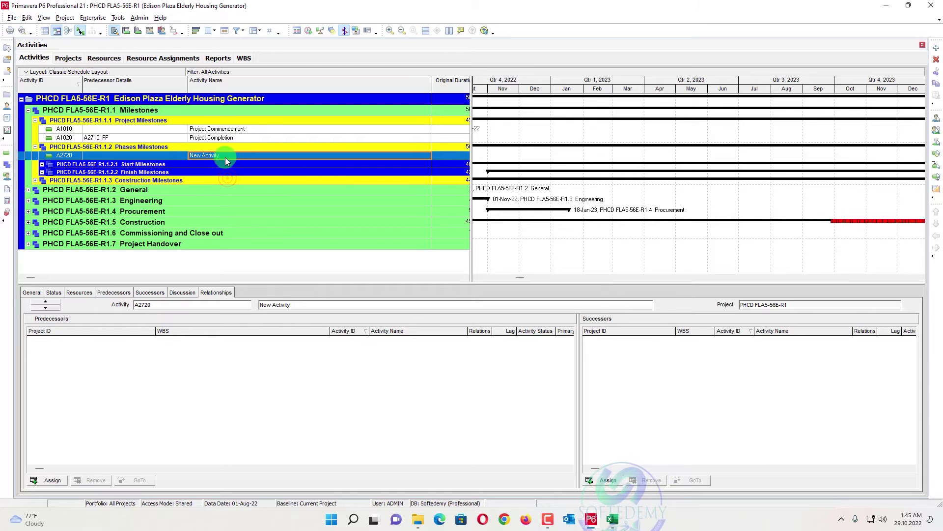
text(dvadgaga)
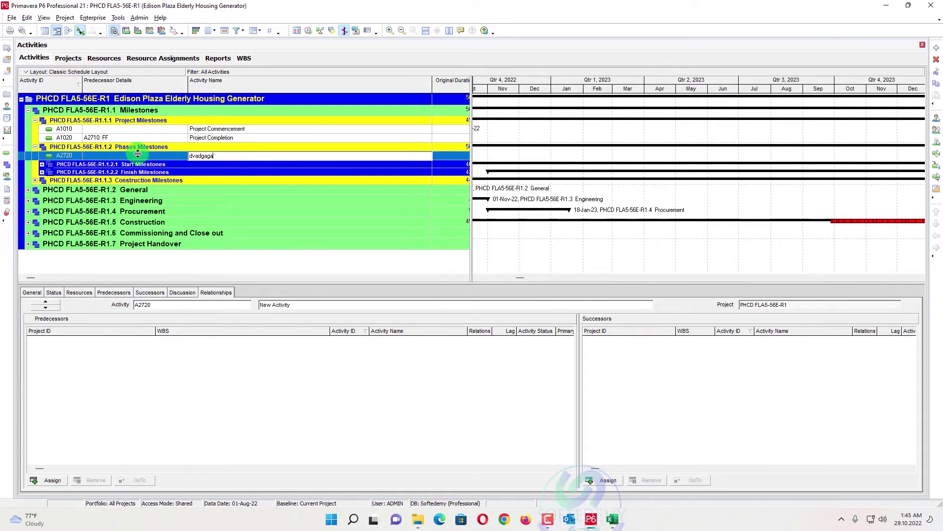
click(27, 18)
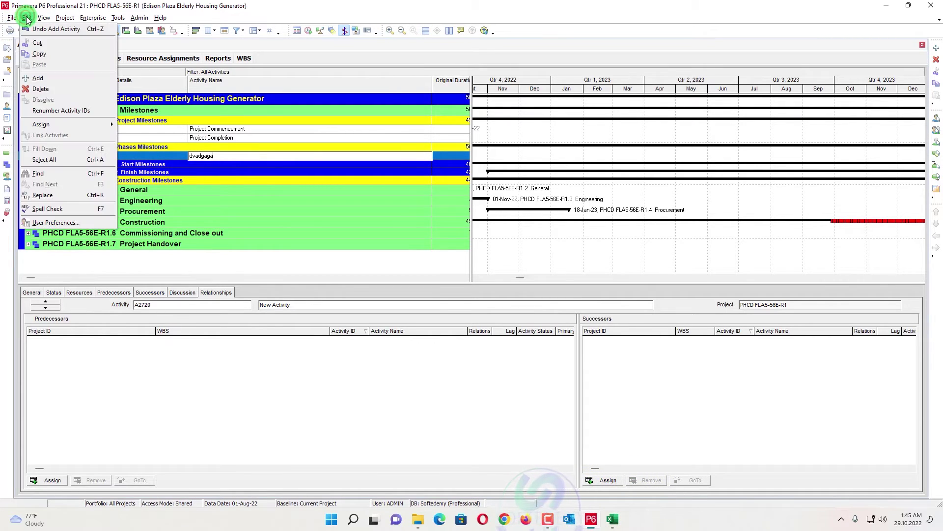
click(259, 150)
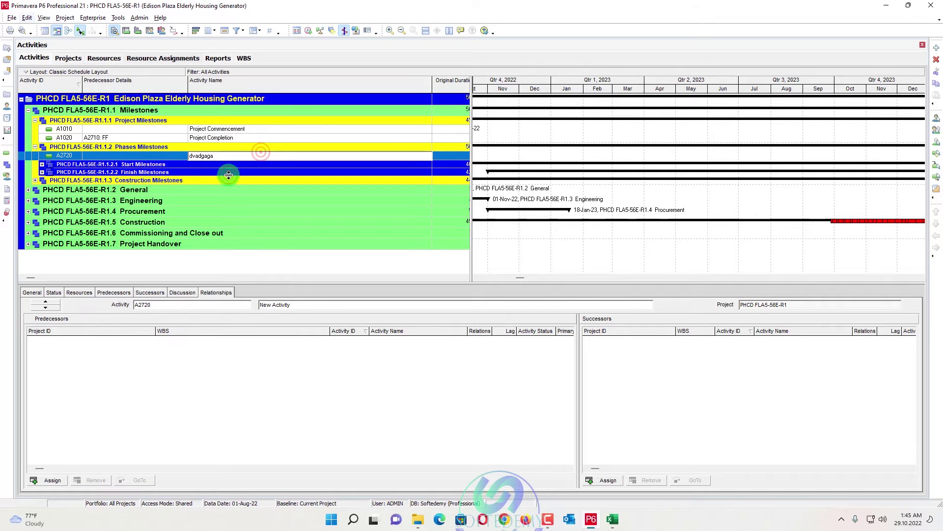
Undo the new activity's name change and its addition under Phases Milestones.
click(28, 18)
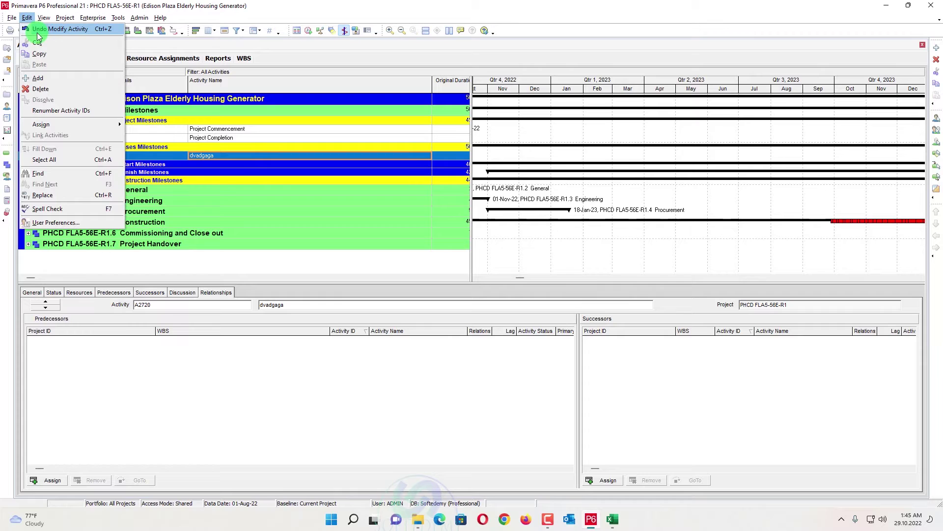
click(59, 29)
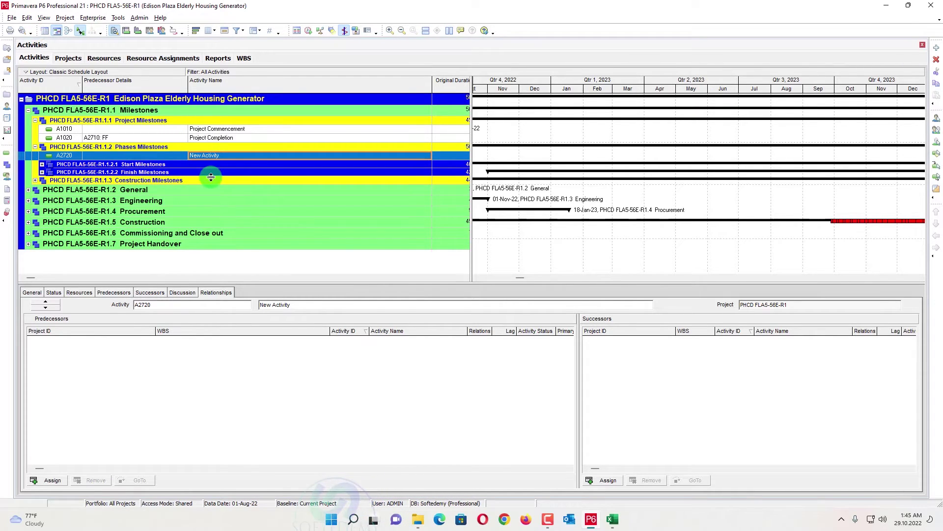
click(27, 18)
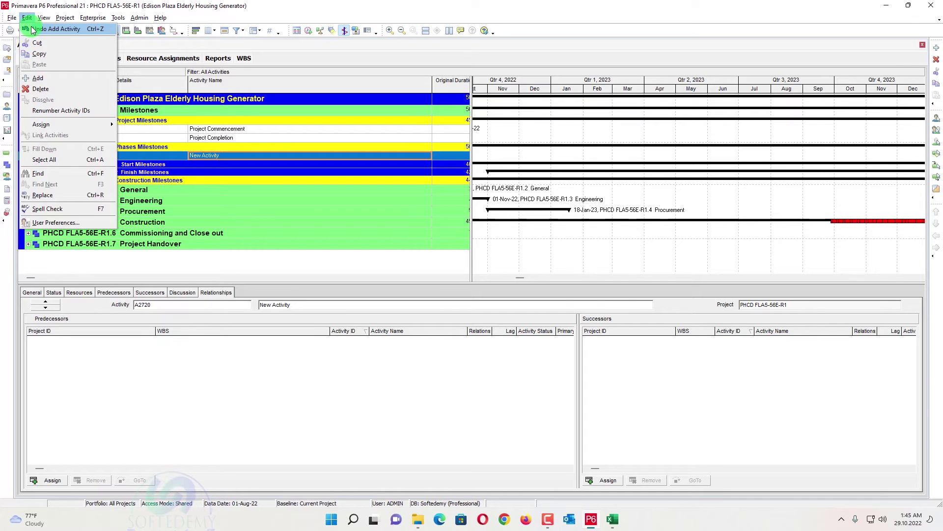
click(49, 29)
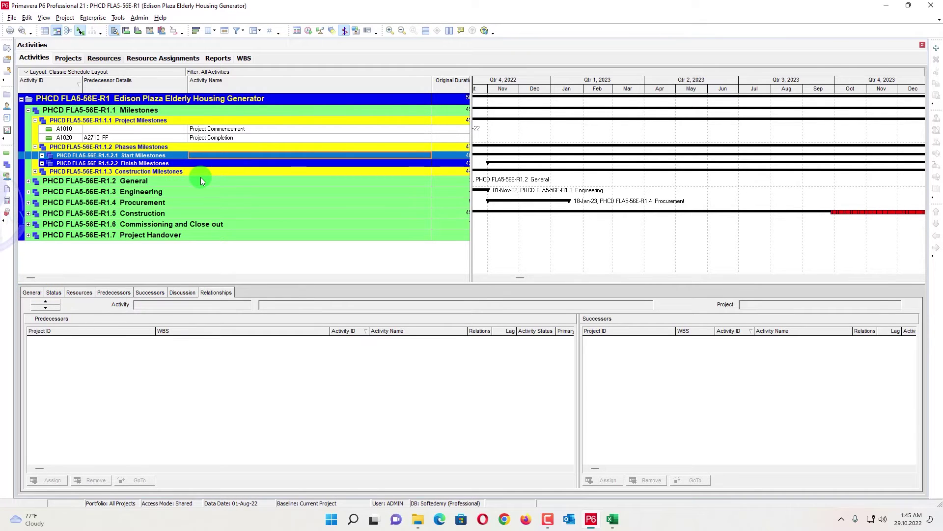
Review the remarks for the Activities row in the Excel sheet and return to Primavera P6.
key(alt+Tab)
key(alt+Tab)
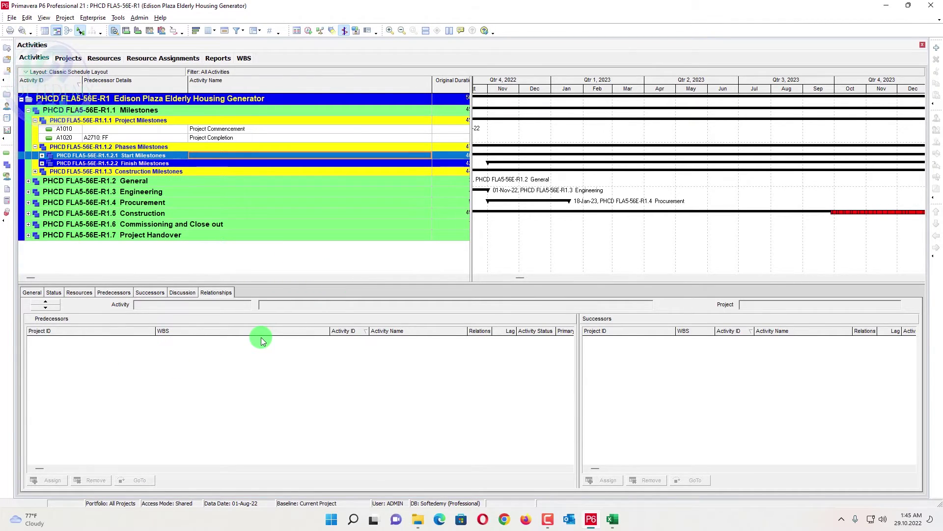
key(alt+Tab)
click(301, 248)
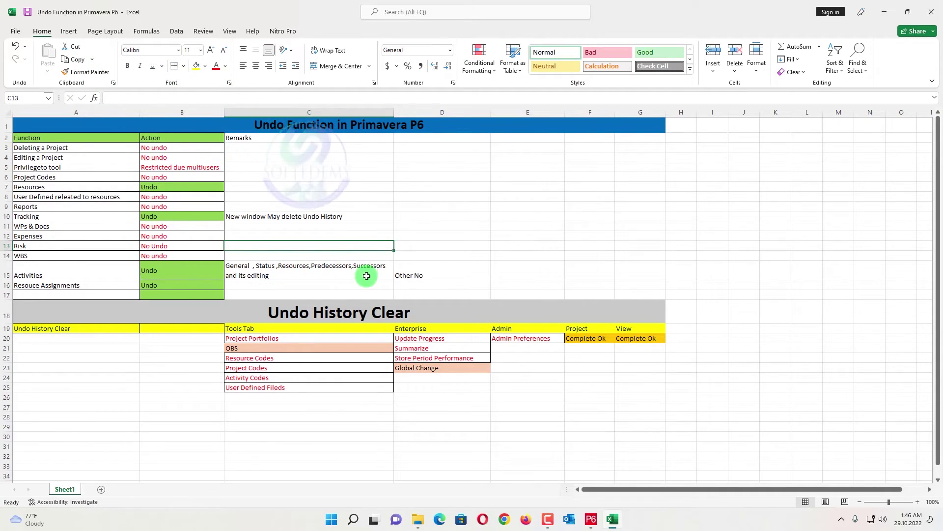
key(alt+Tab)
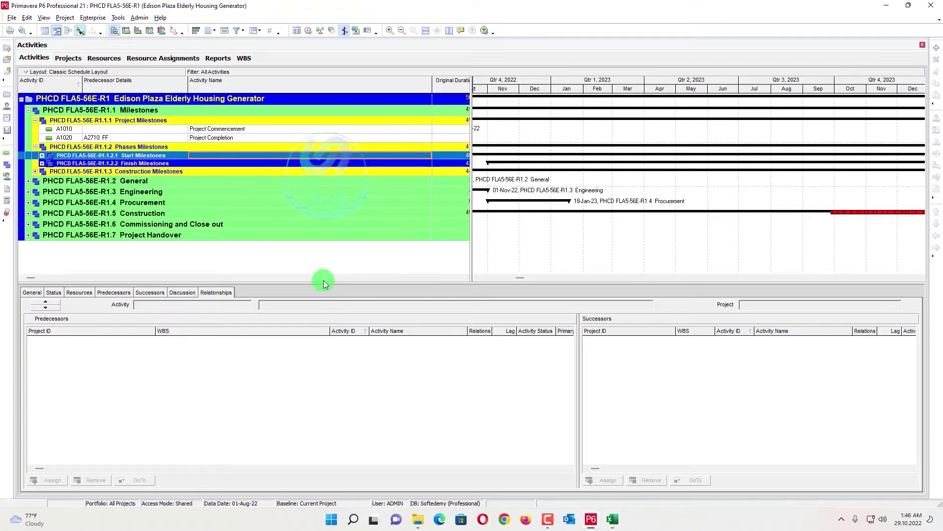
Compare the activity detail tabs with the Excel remarks and add all available tabs to the displayed activity details.
right_click(350, 295)
click(379, 316)
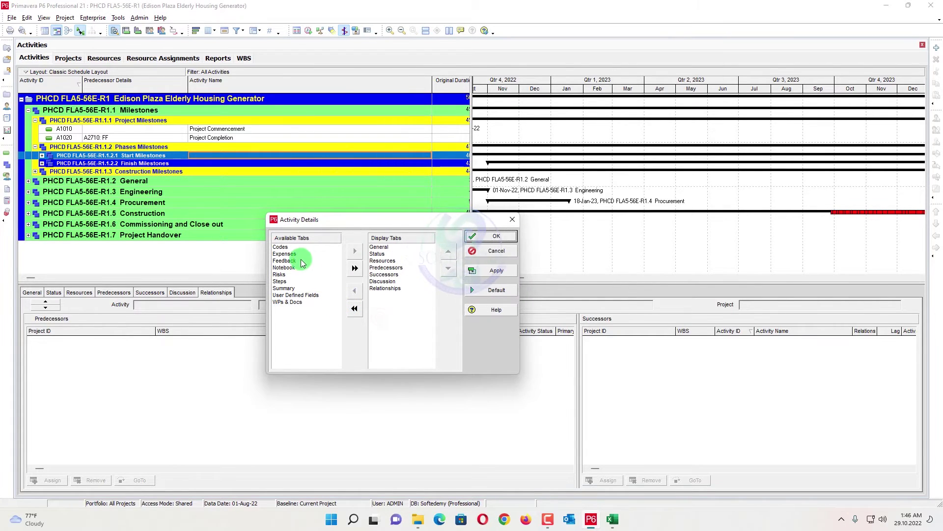
key(alt+Tab)
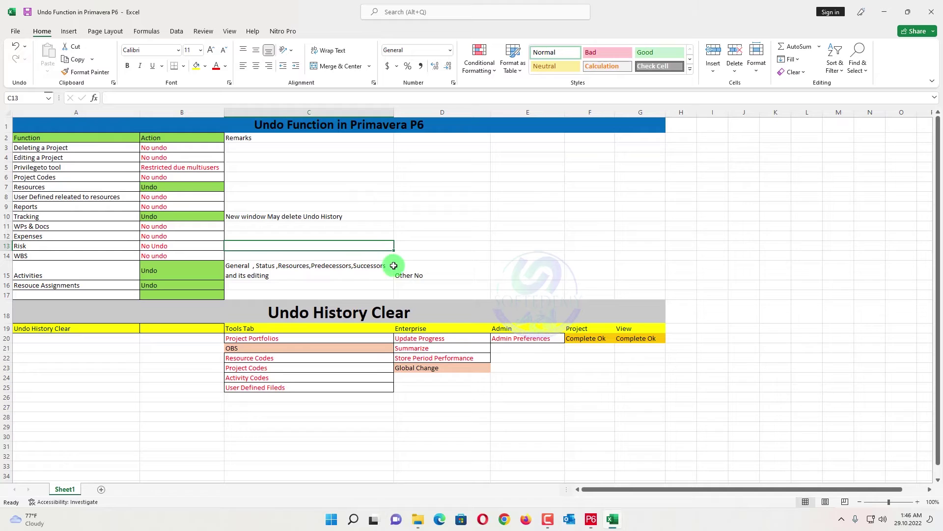
key(alt+Tab)
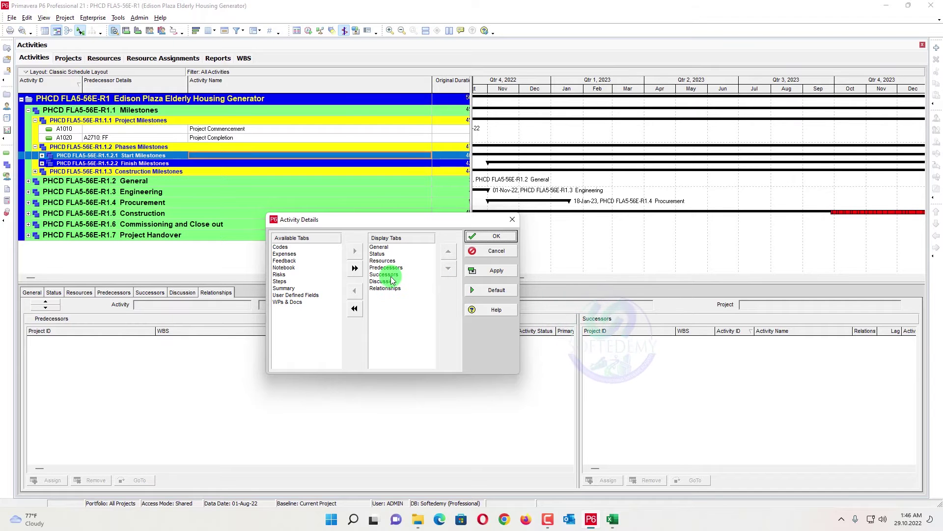
click(355, 268)
click(492, 238)
Expand all WBS levels and widen the activity table to show the duration, Start and Finish columns.
click(221, 218)
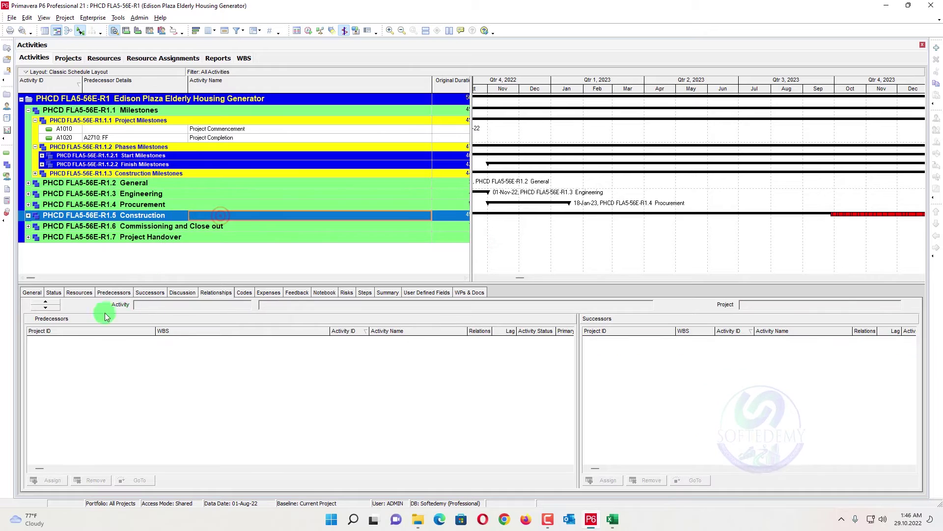
click(219, 137)
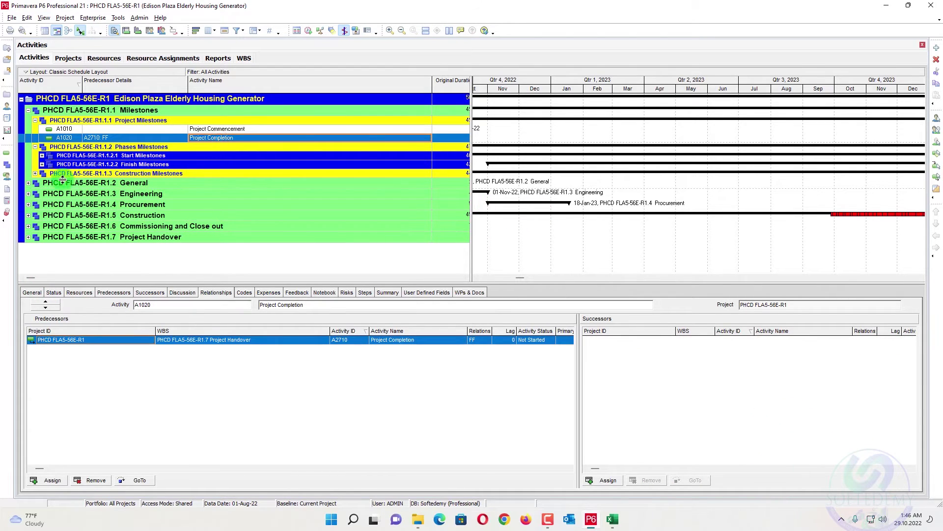
right_click(108, 172)
click(163, 377)
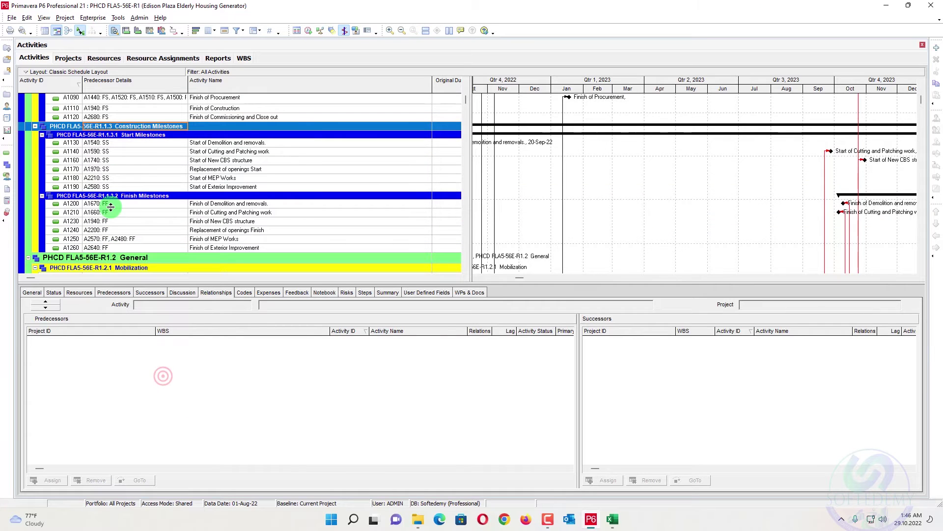
click(264, 210)
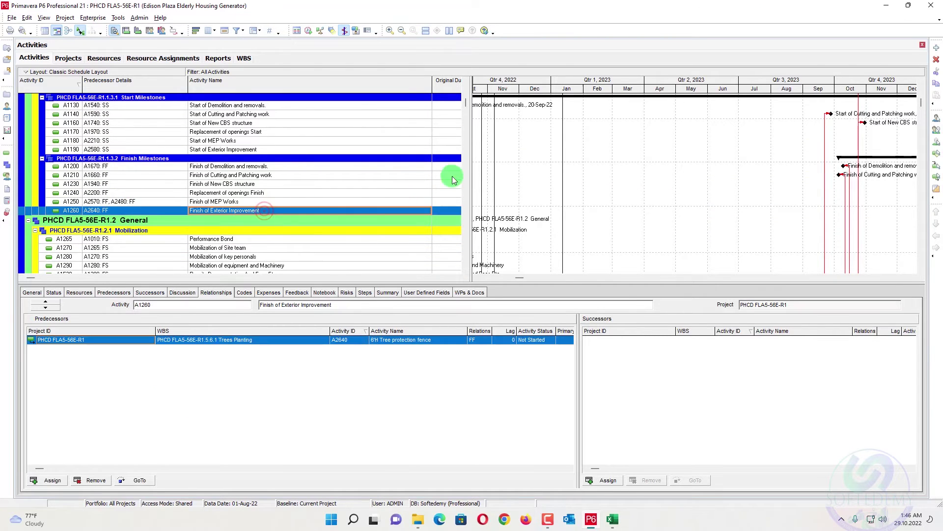
drag(470, 159, 655, 148)
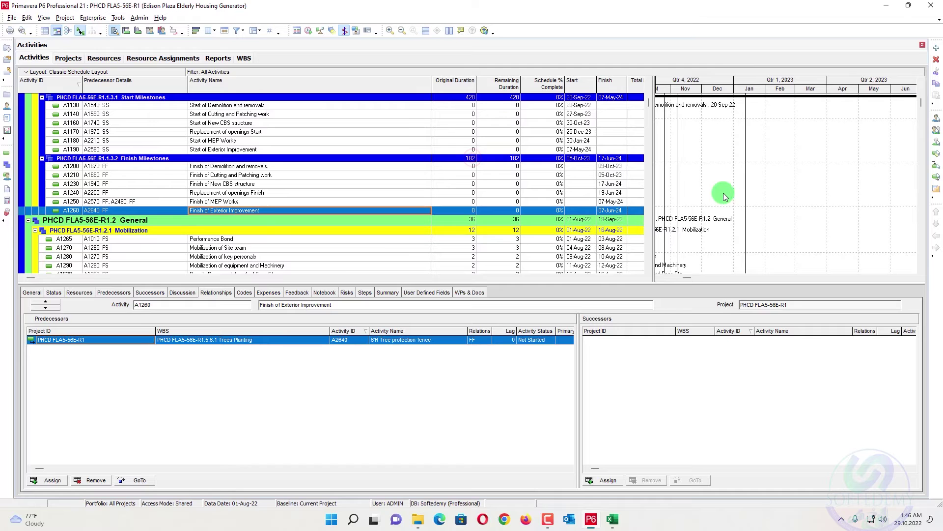
Mark activity A1270 Mobilization of Site team as started and set its Duration % to 10.
scroll(146, 264, down, 5)
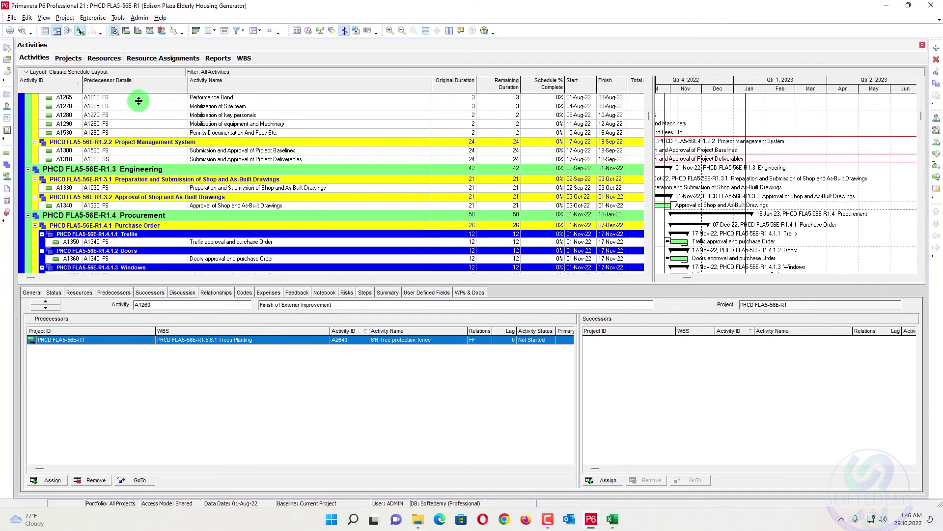
click(206, 107)
click(54, 293)
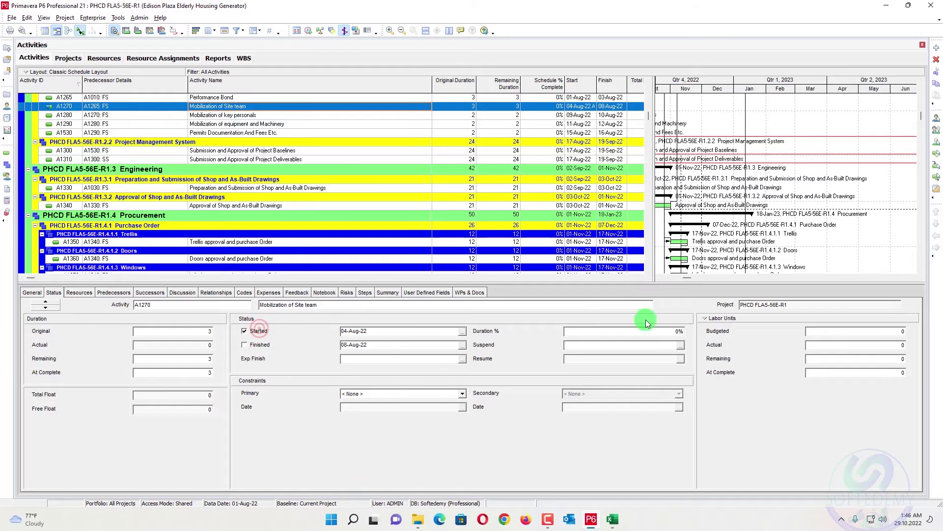
click(249, 333)
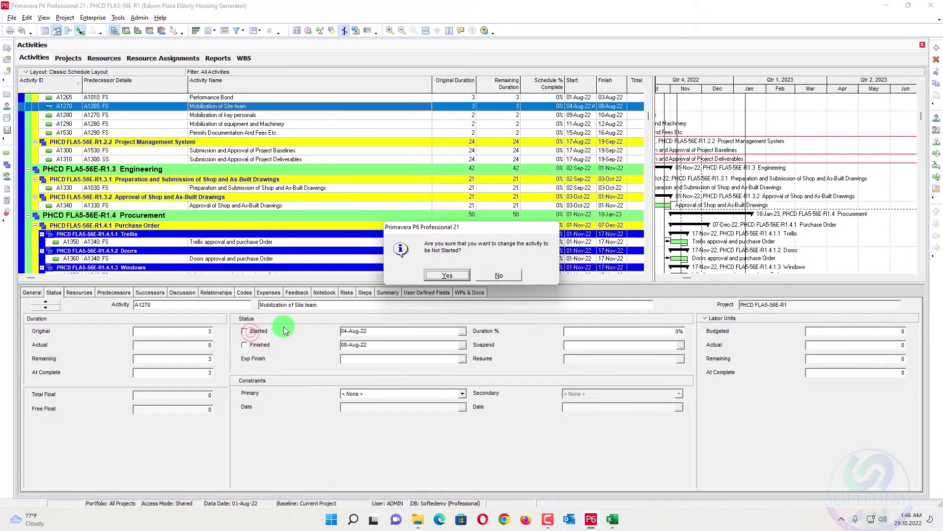
click(447, 277)
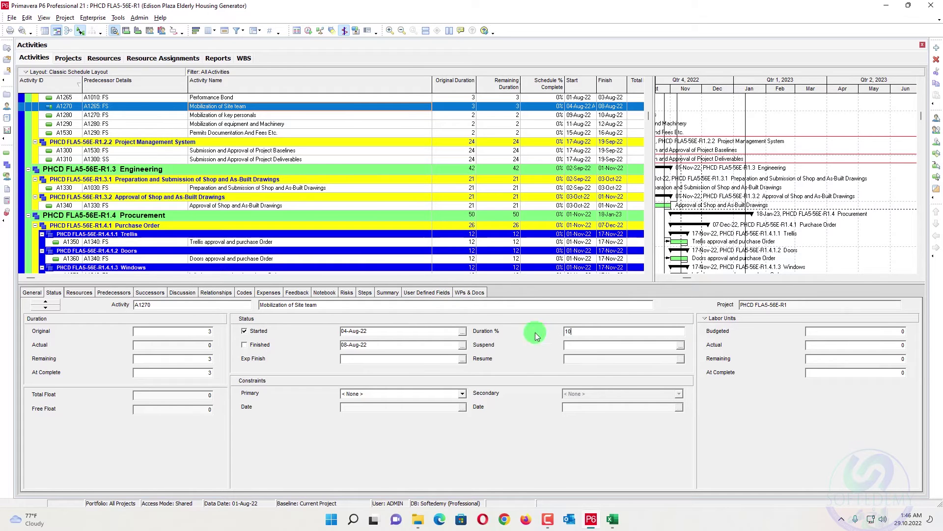
click(639, 332)
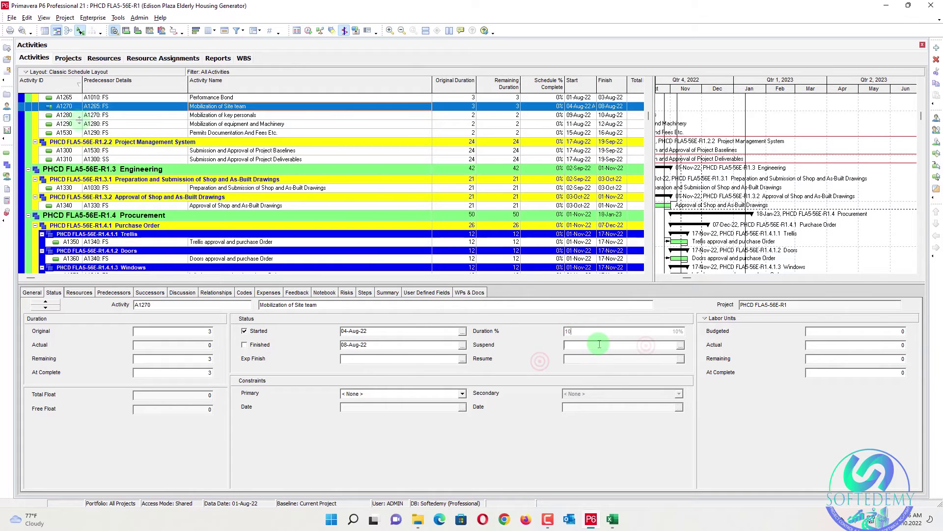
Undo the Duration % change on Mobilization of Site team and set the activity back to not started.
click(27, 18)
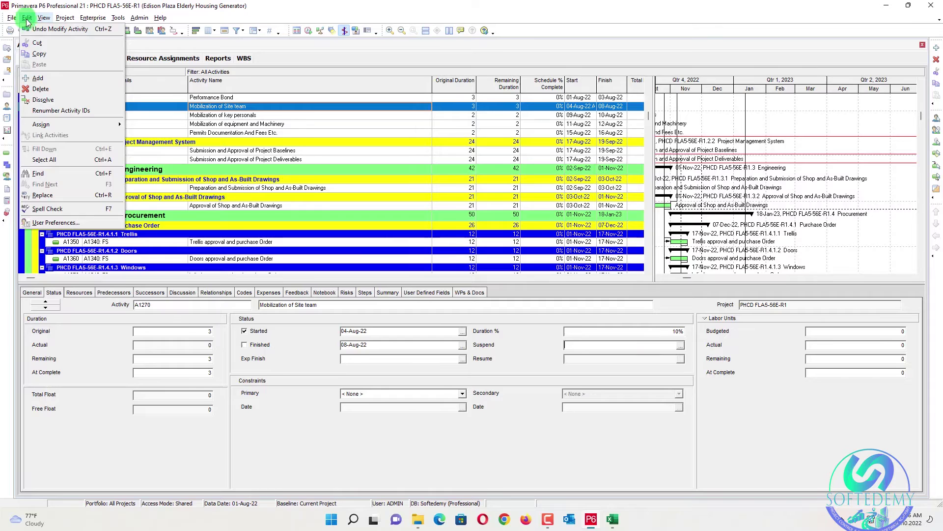
click(33, 30)
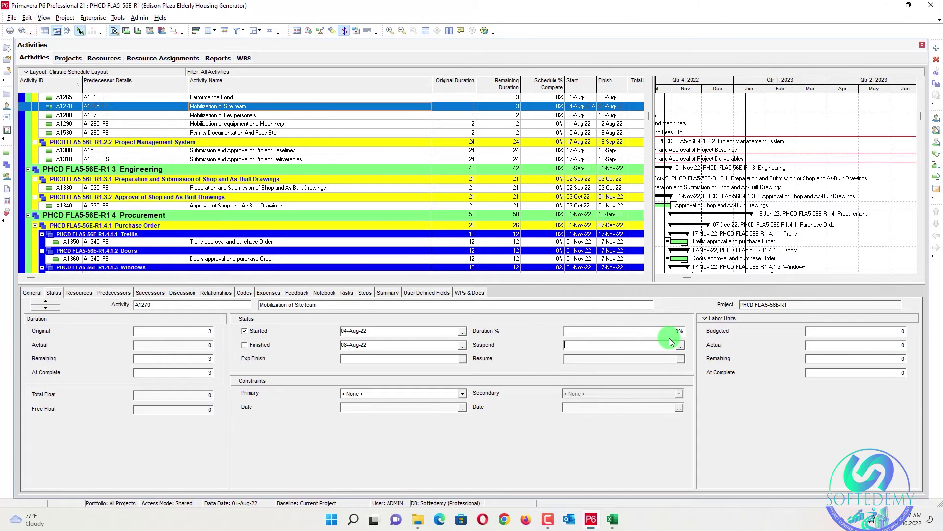
click(27, 18)
click(33, 30)
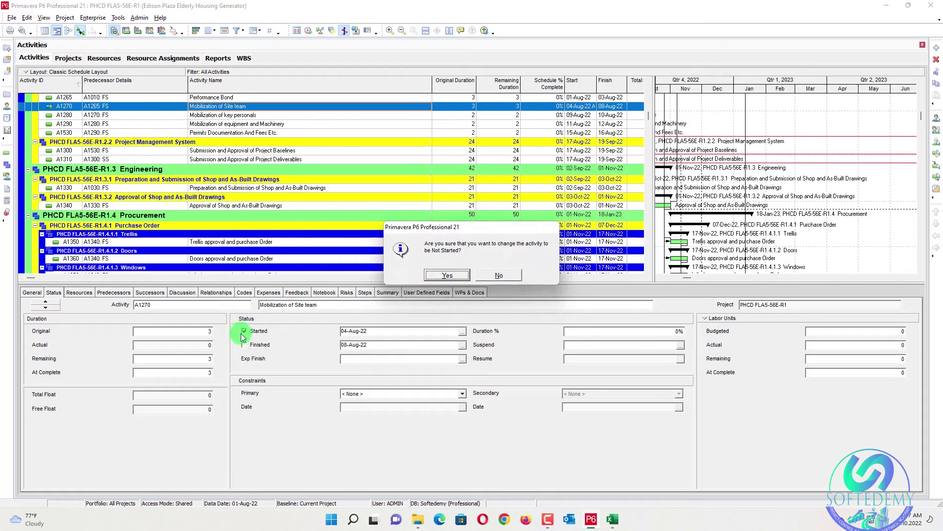
click(447, 275)
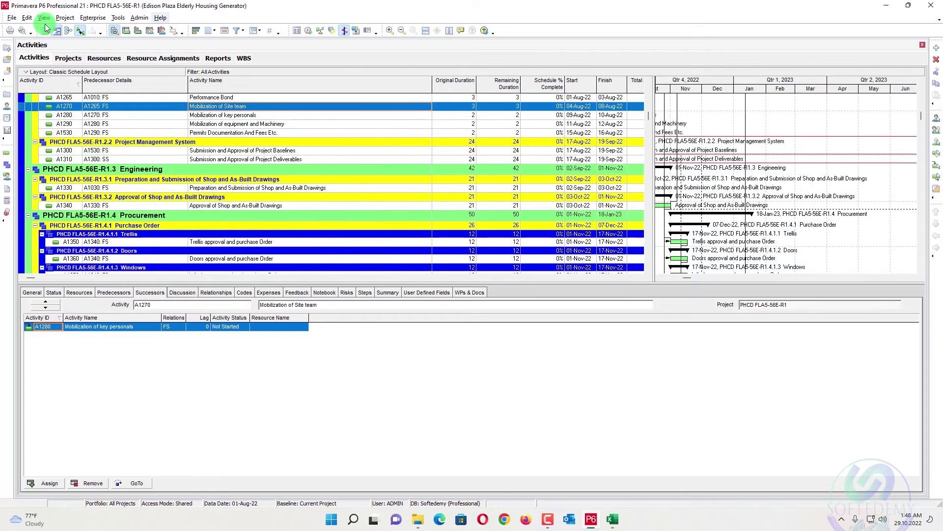
Check whether the last activity modification can be undone and review the Undo Function table in Excel.
click(23, 20)
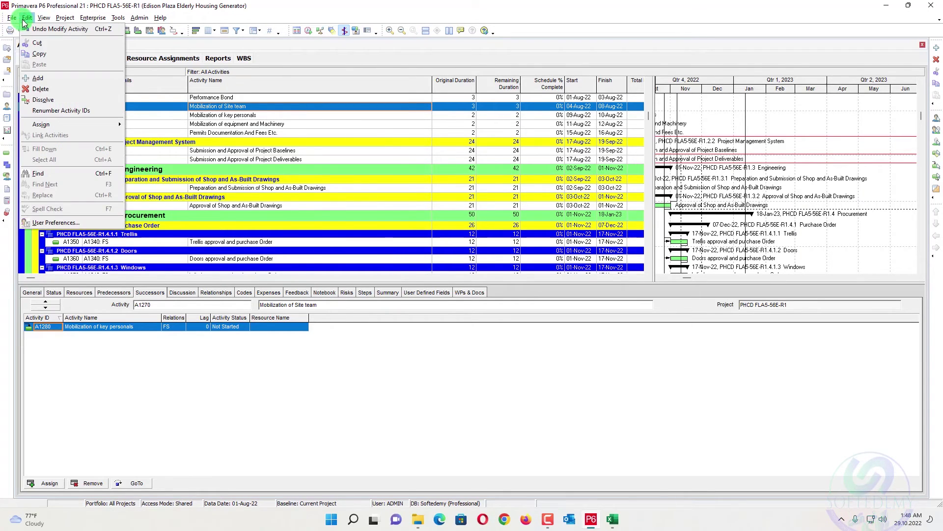
click(11, 18)
click(12, 18)
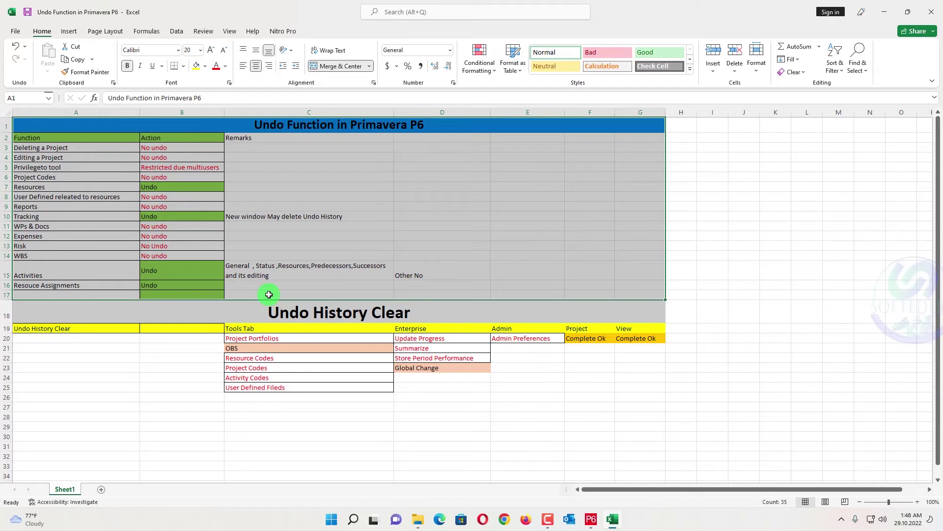
Review the Undo History Clear section in Excel, then switch to Primavera P6 and check whether Undo Modify Activity is available.
click(270, 301)
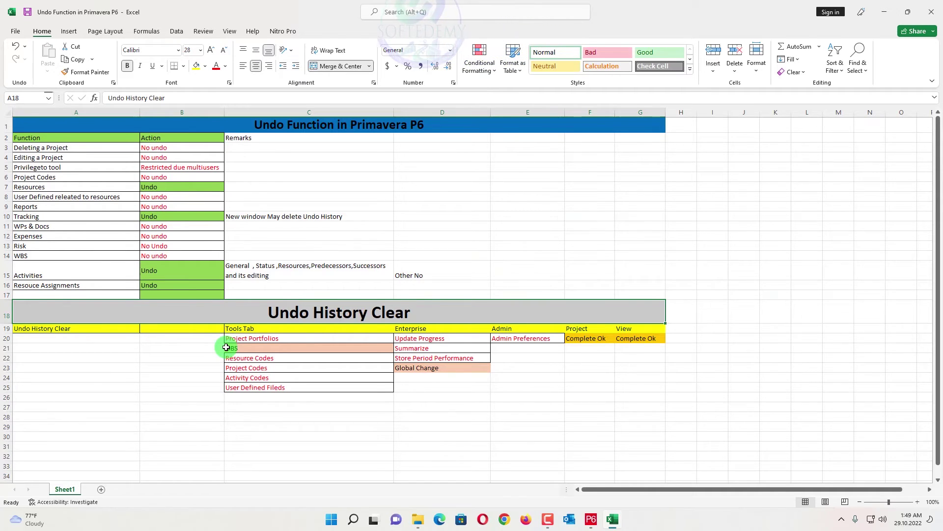
key(alt+Tab)
click(27, 18)
click(11, 19)
click(27, 18)
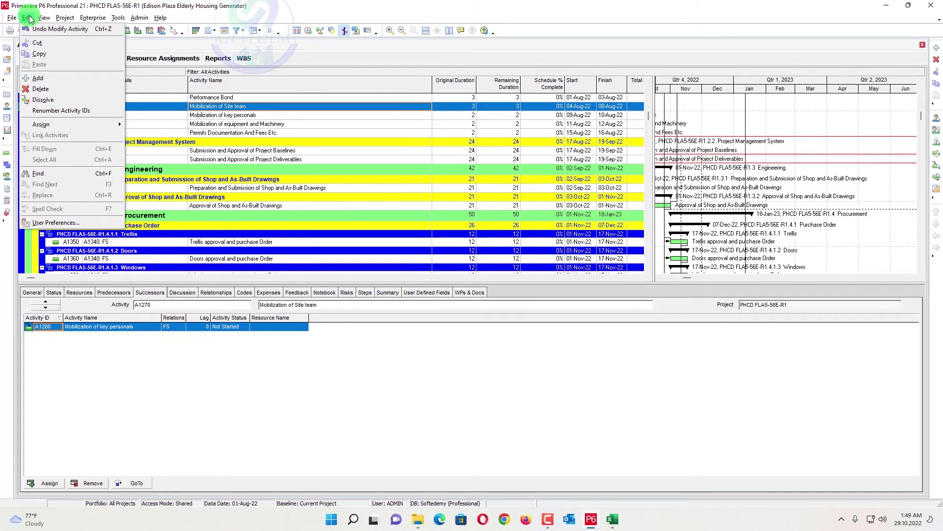
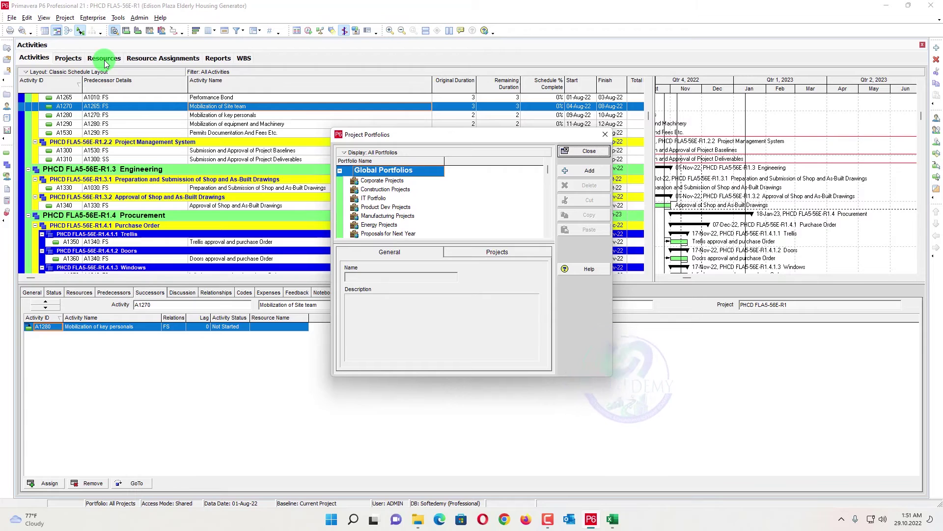
Close the Project Portfolios dialog and check whether the last activity modification can still be undone.
click(589, 151)
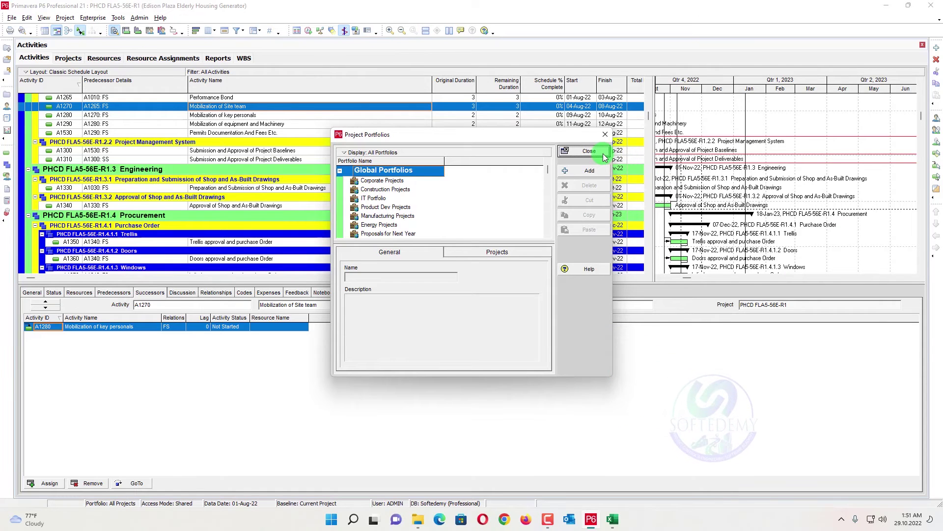
click(26, 18)
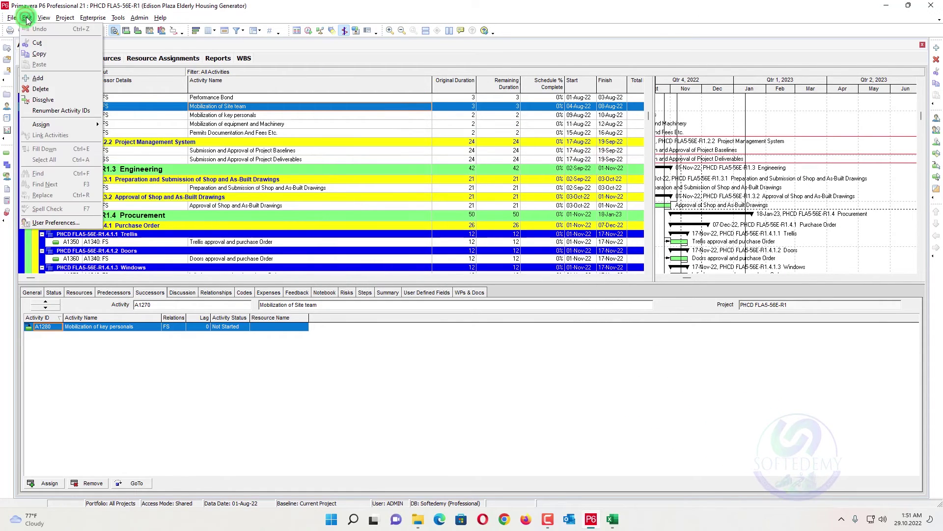
click(26, 18)
click(26, 18)
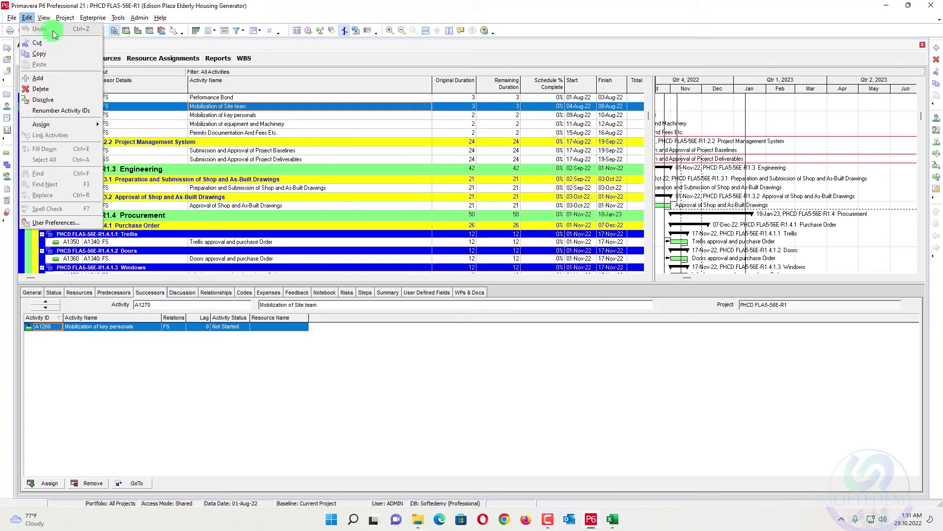
Switch to Excel and review the Enterprise, Tools Tab and Admin entries of the Undo History Clear table.
key(alt+Tab)
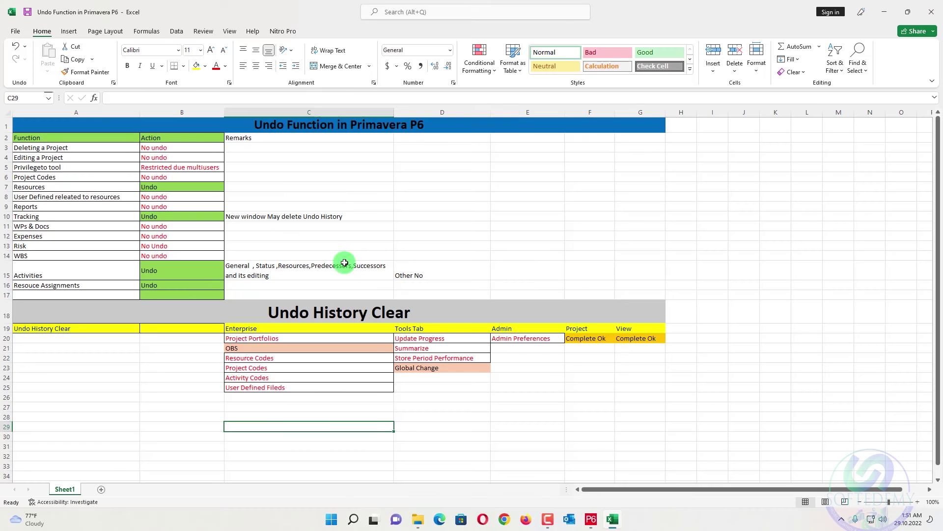
click(286, 337)
drag(286, 338, 286, 385)
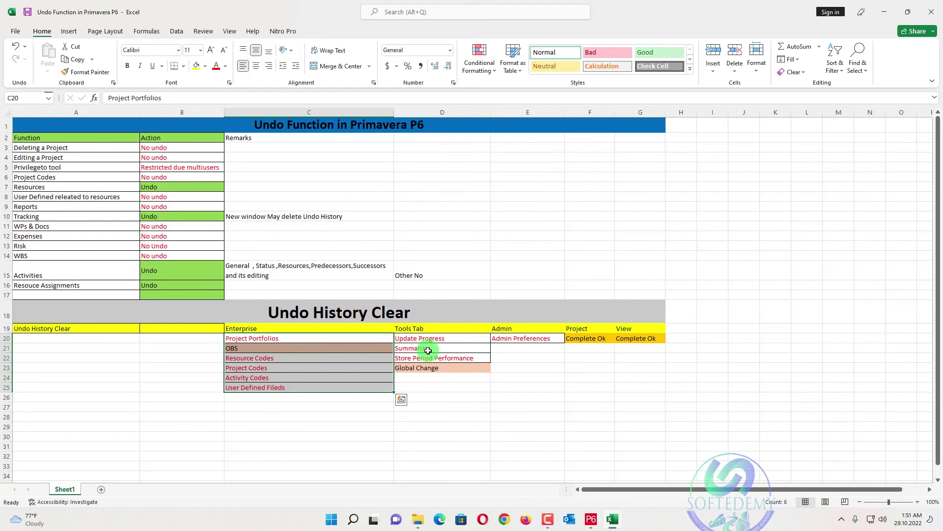
drag(455, 330, 457, 363)
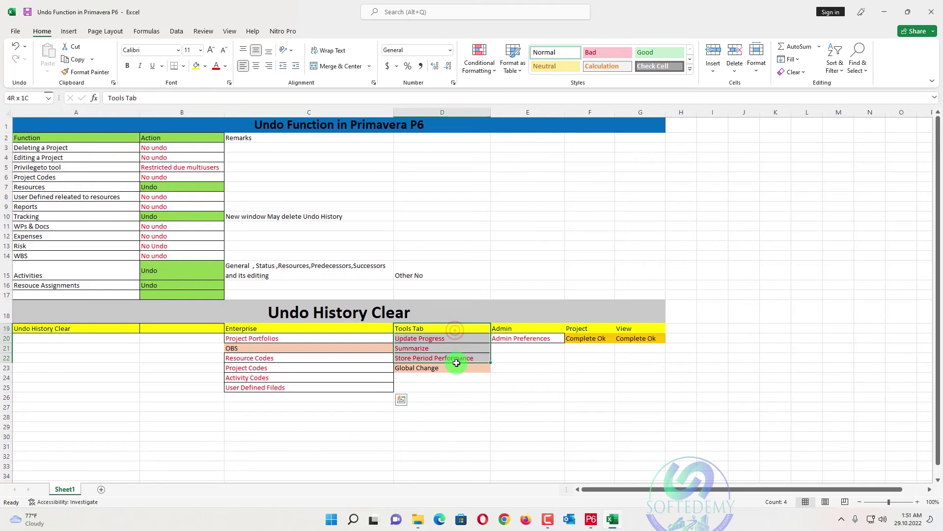
click(530, 338)
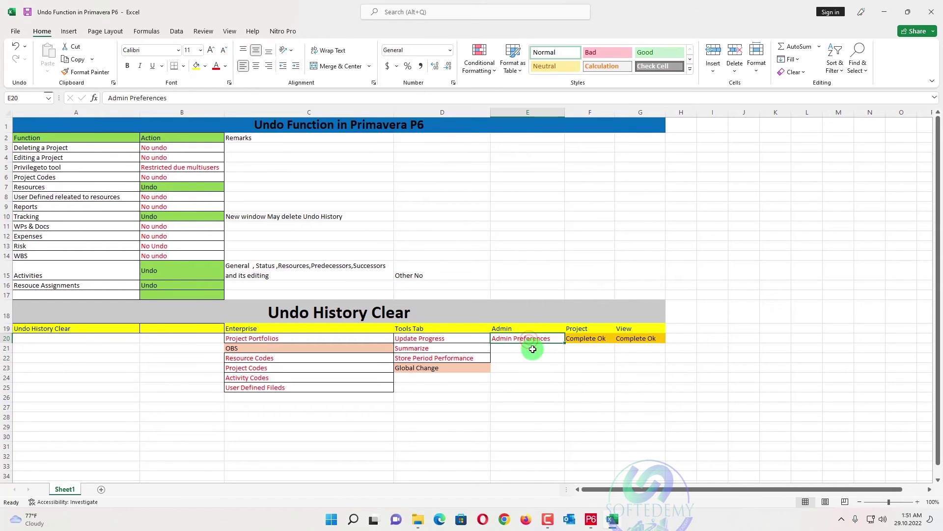
Switch to Primavera P6 and rename activity A1270 to Mobilization of Site.
click(591, 518)
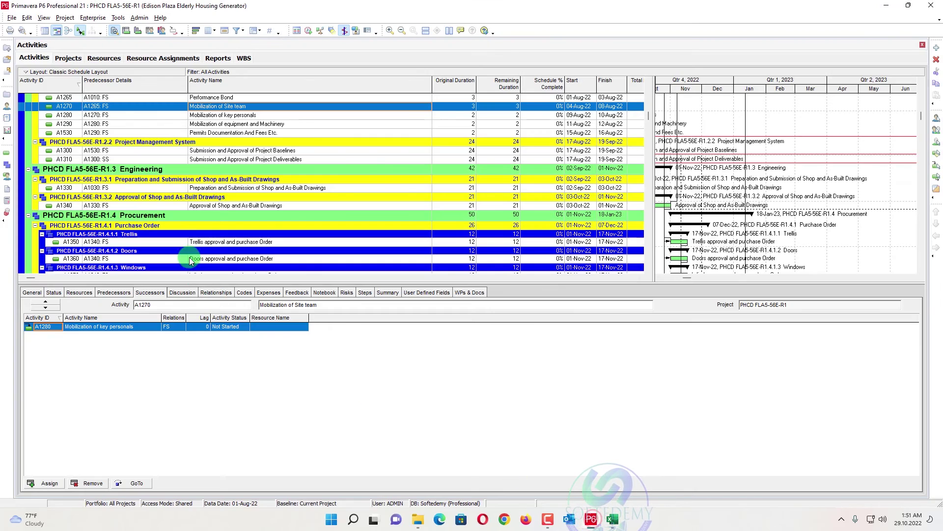
click(252, 107)
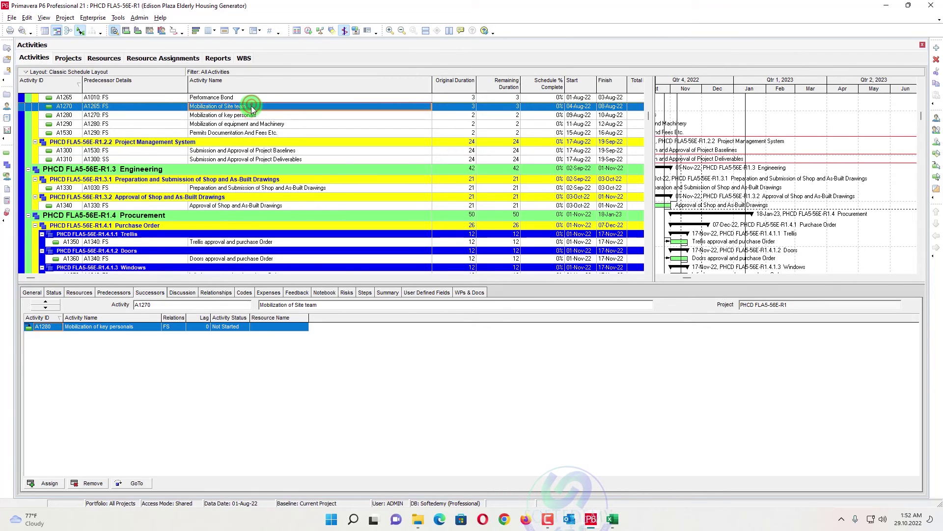
drag(252, 107, 224, 107)
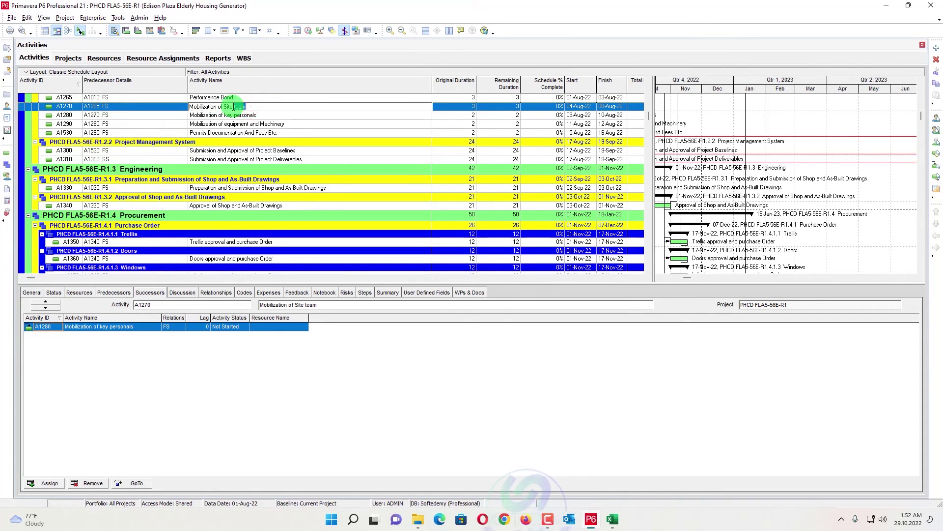
click(267, 133)
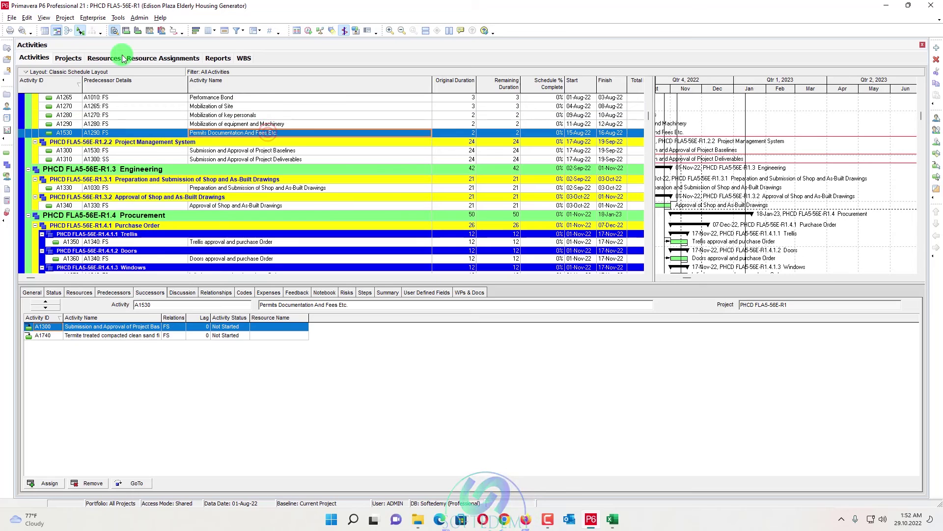
Check whether the activity rename can be undone before and after opening and closing Admin Preferences.
click(11, 18)
click(27, 18)
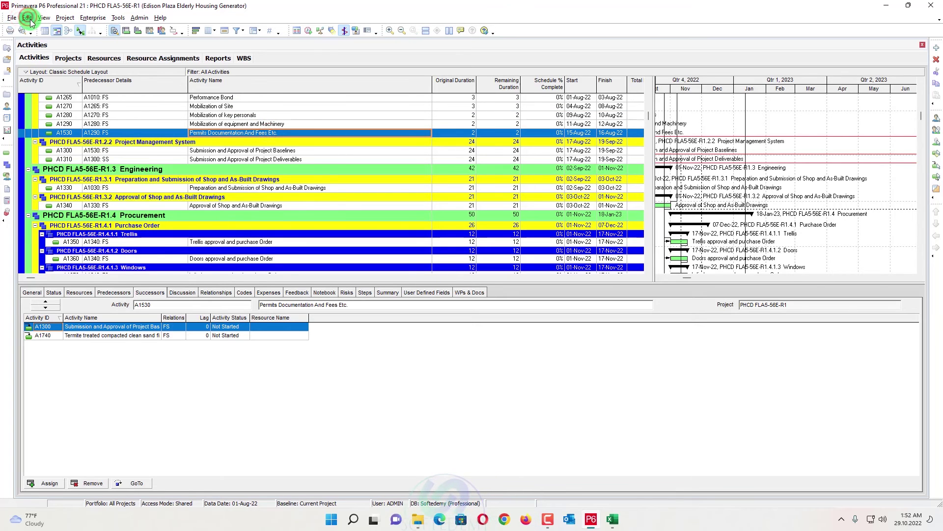
click(28, 18)
click(28, 19)
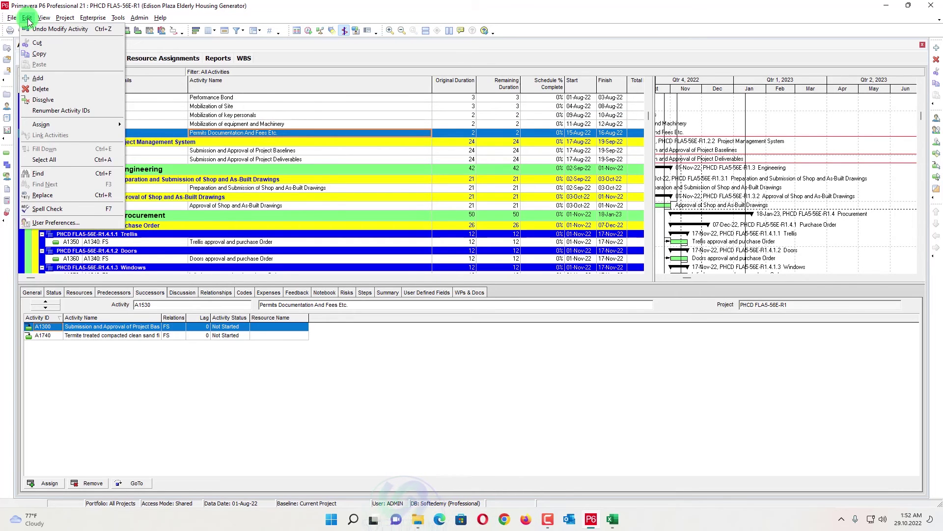
click(149, 25)
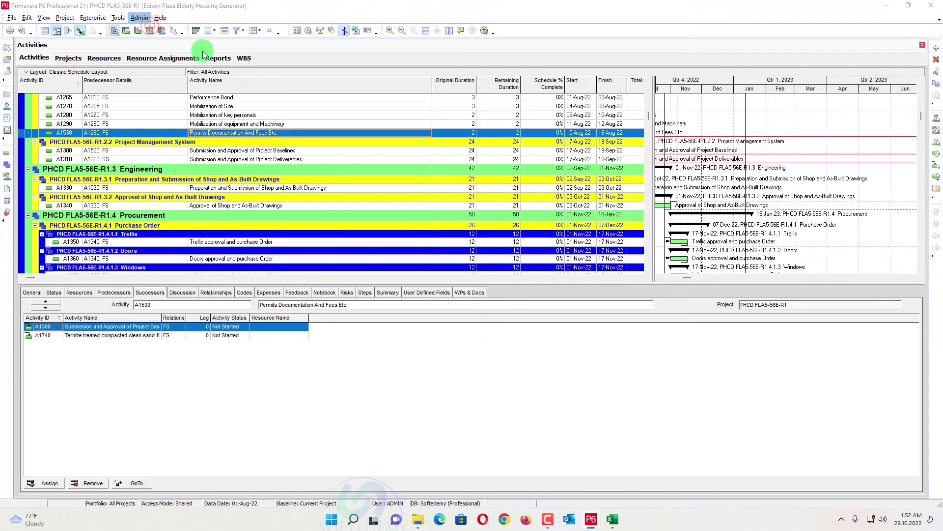
click(501, 84)
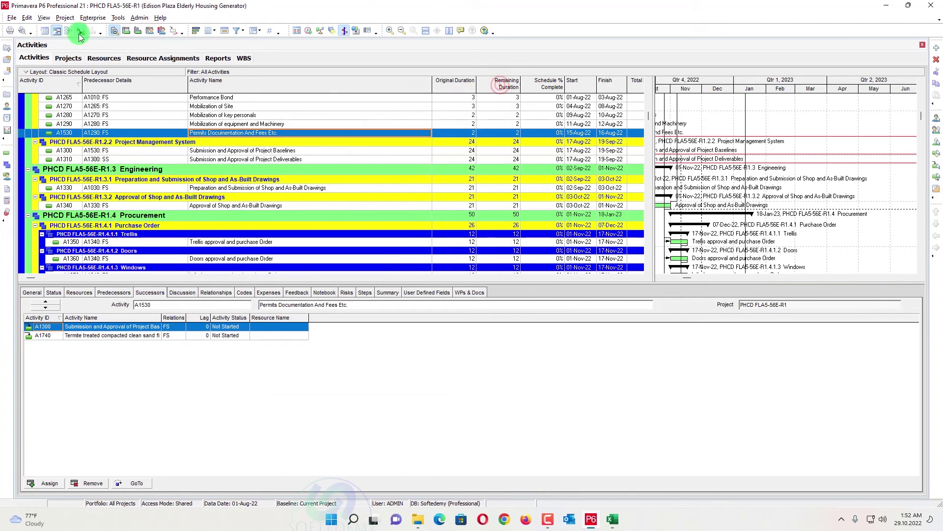
click(32, 18)
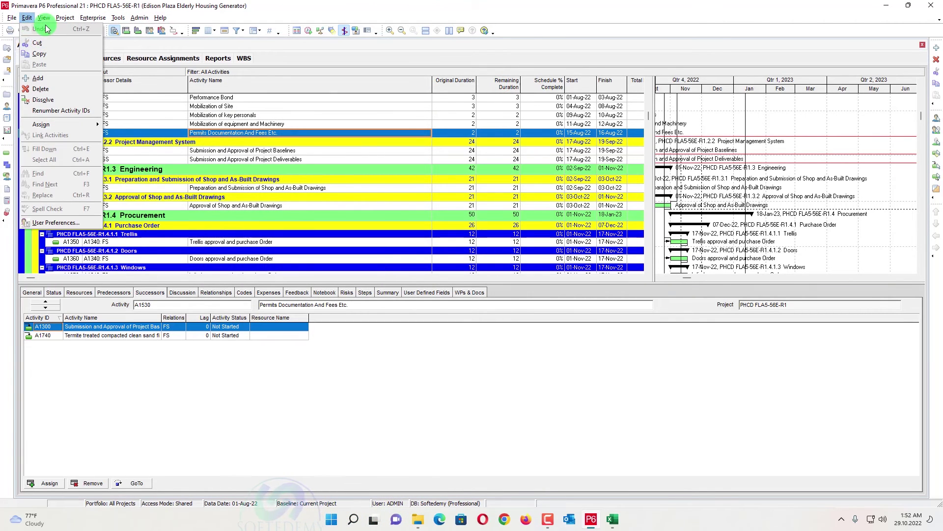
Switch to Excel and review the whole Undo History Clear table, including its Project and View entries.
key(alt+Tab)
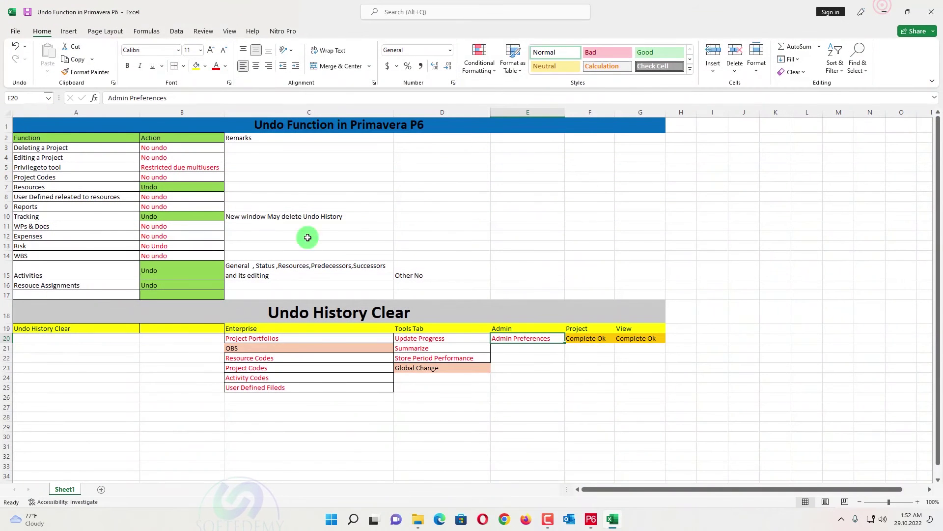
drag(540, 310, 289, 395)
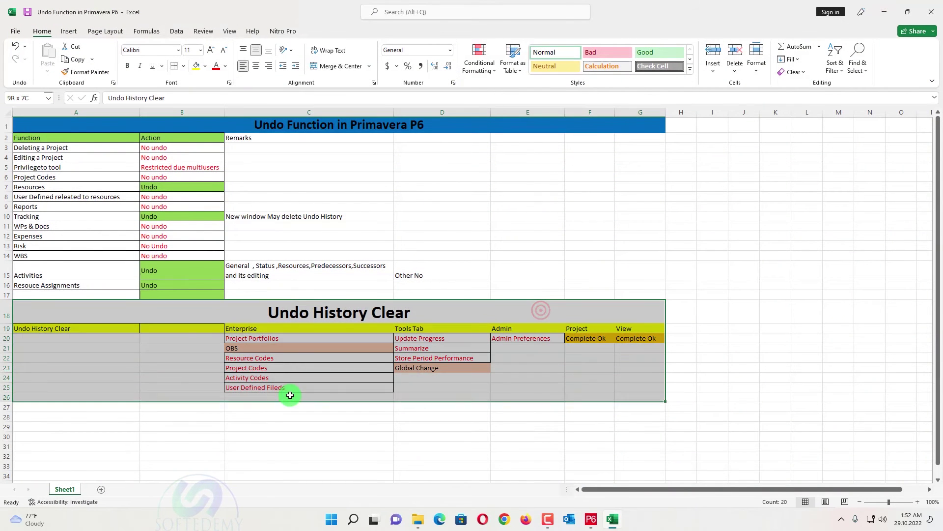
drag(507, 426, 509, 407)
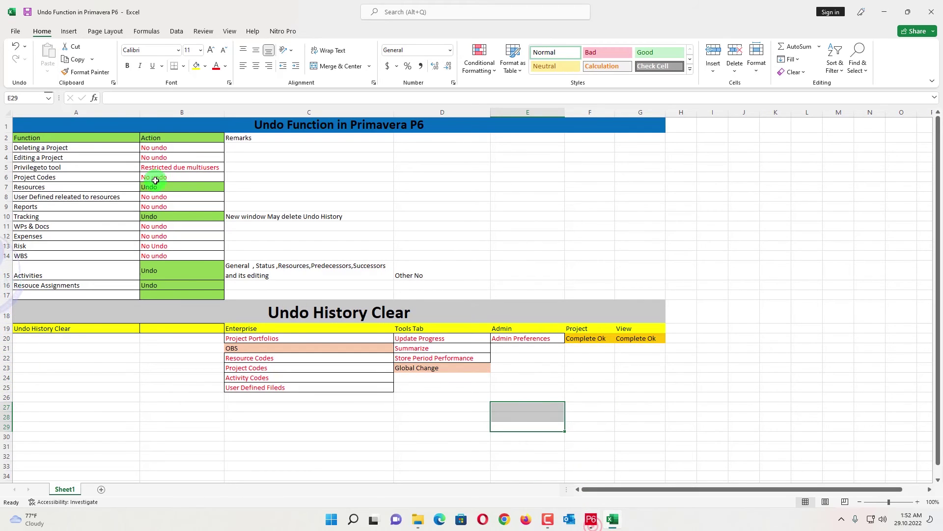
Look through the Project and View commands in Primavera P6, then return to the Excel summary table.
click(591, 519)
click(66, 17)
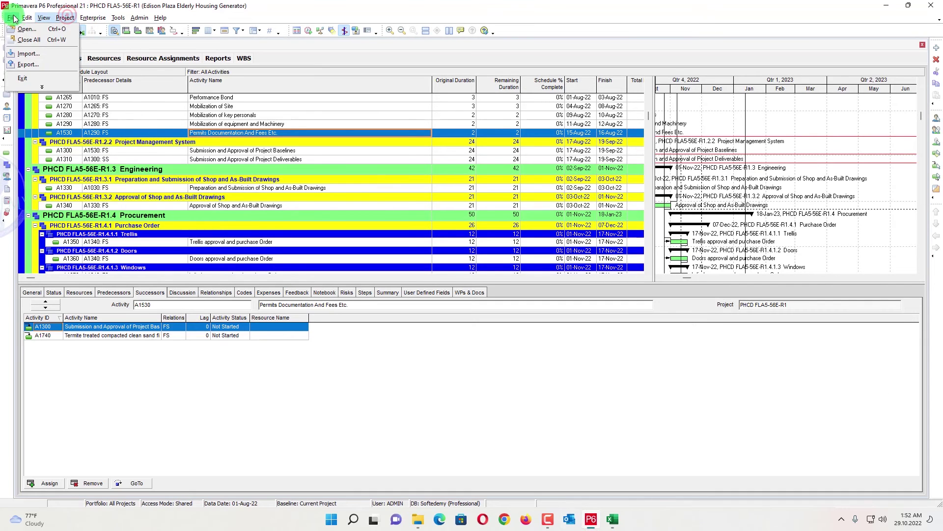
mouse_move(37, 19)
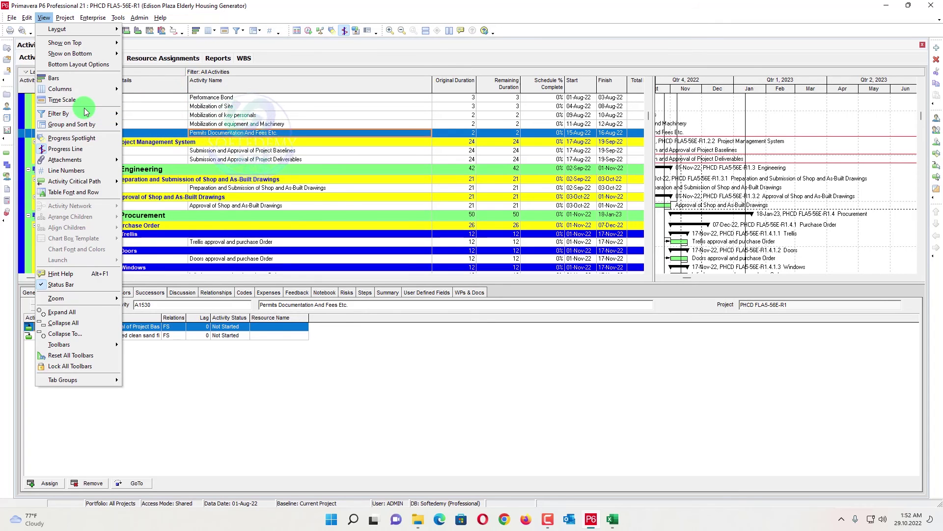
click(889, 6)
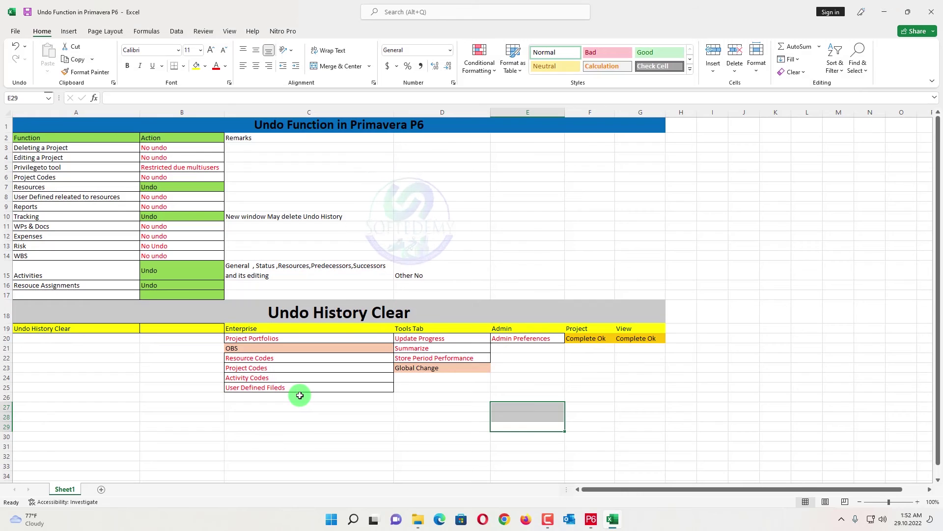